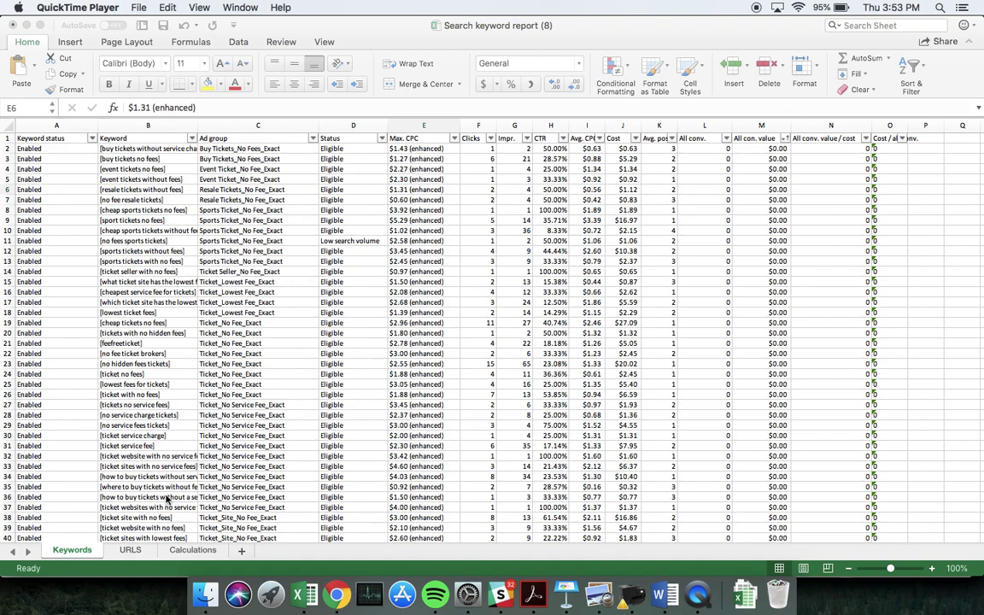
Look over the empty summary layout on the Calculations sheet and examine the keyword data on the Keywords sheet
click(181, 550)
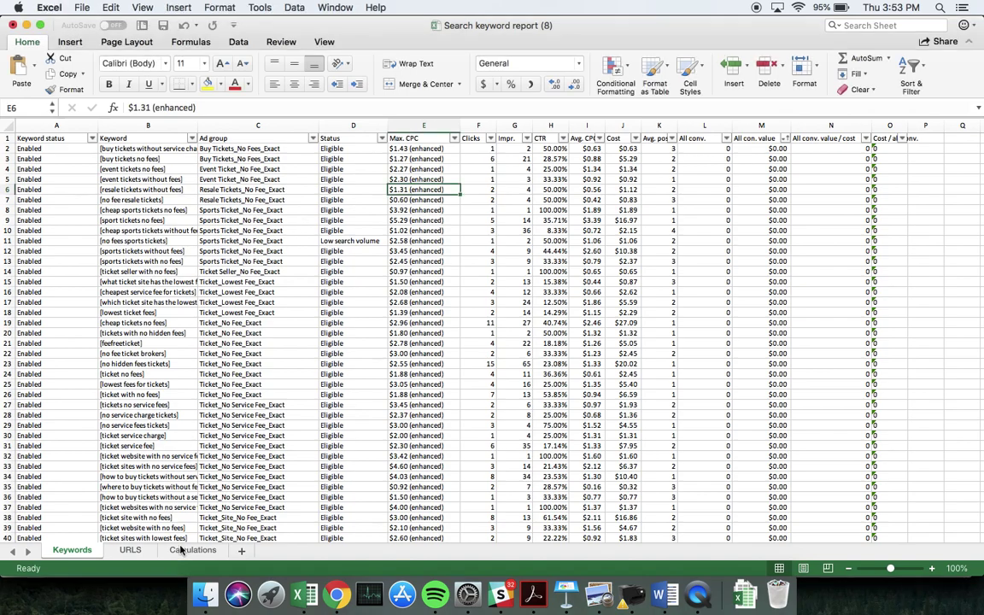
click(190, 551)
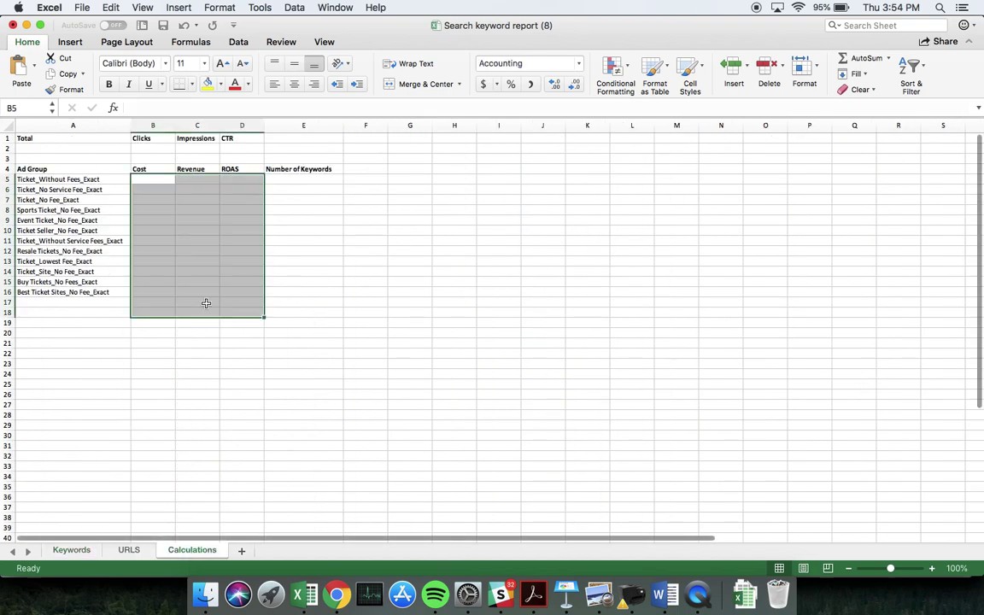
click(333, 323)
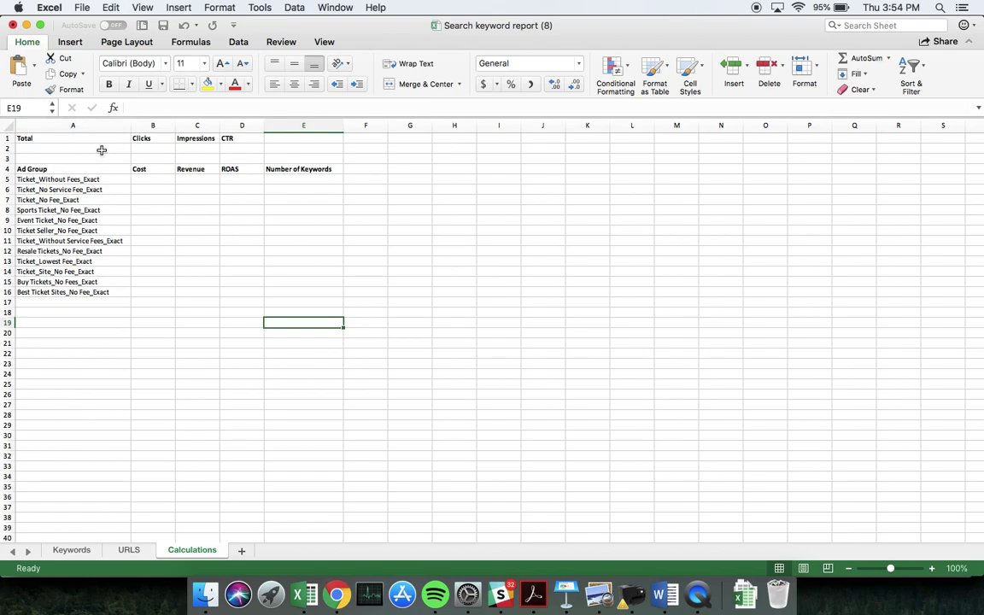
click(73, 549)
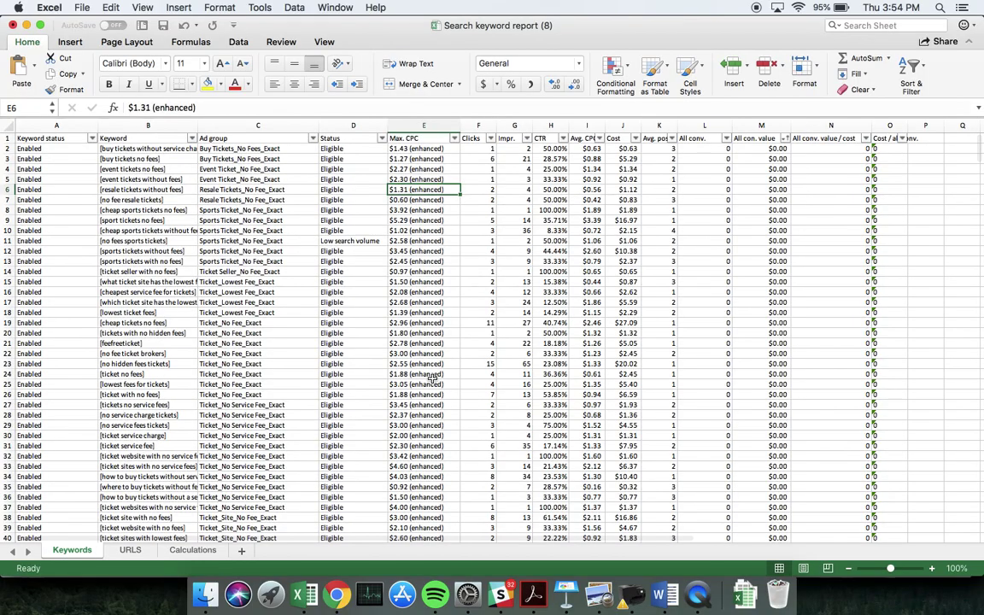
scroll(363, 318, down, 7)
scroll(363, 318, down, 15)
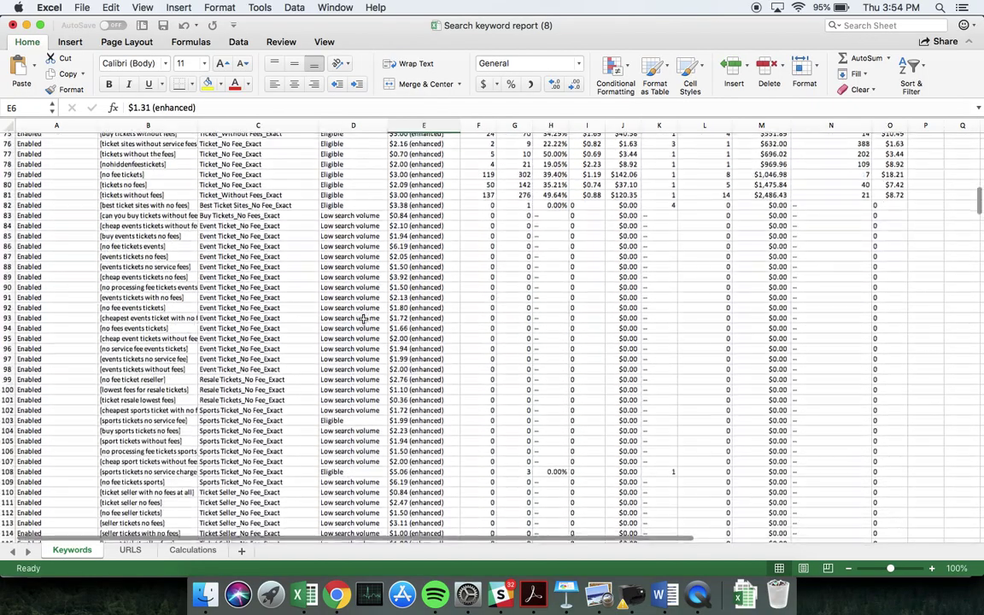
scroll(363, 319, up, 20)
scroll(490, 292, down, 20)
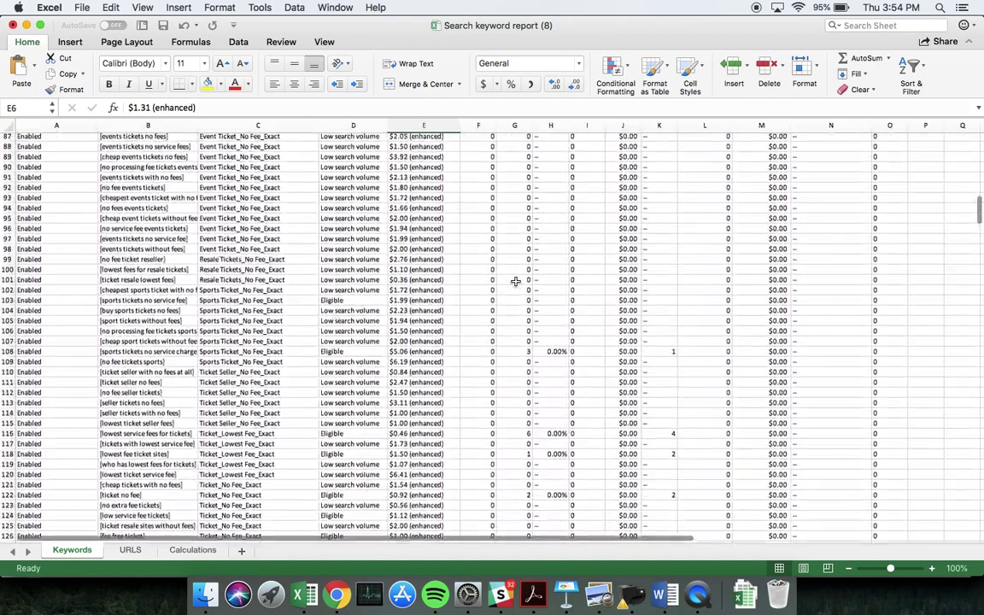
scroll(515, 281, up, 15)
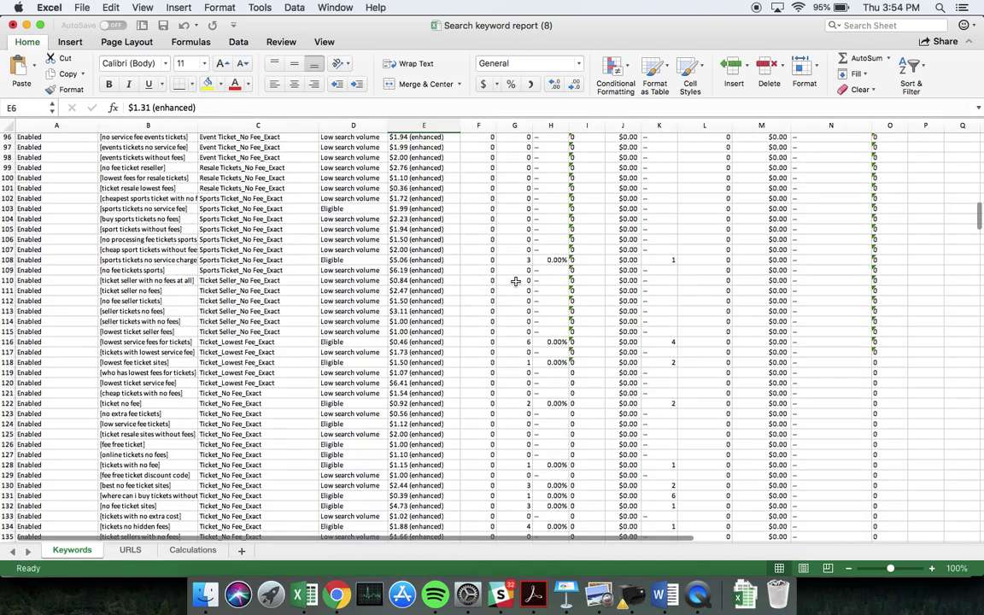
scroll(516, 281, up, 20)
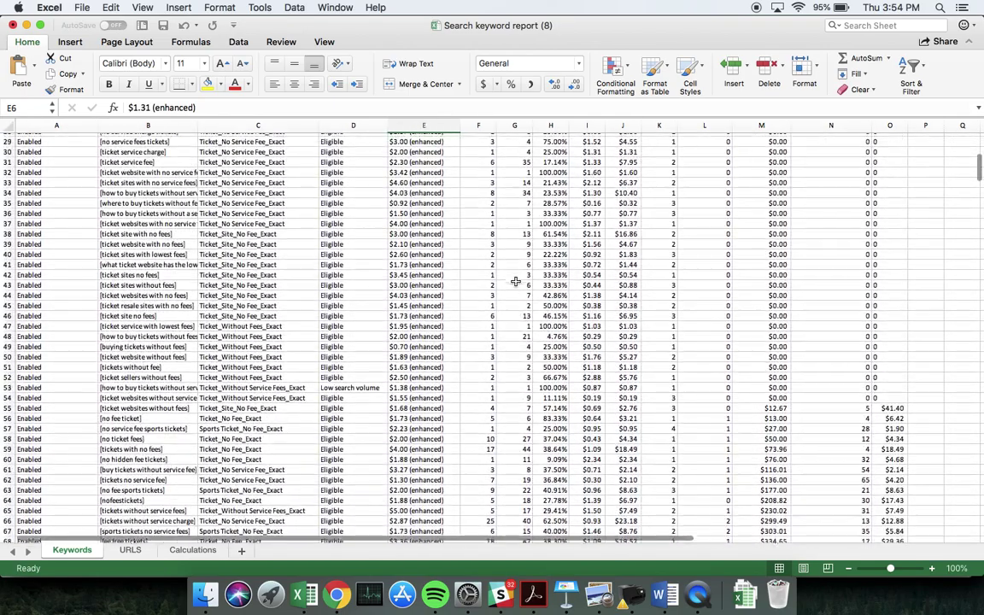
scroll(516, 281, up, 10)
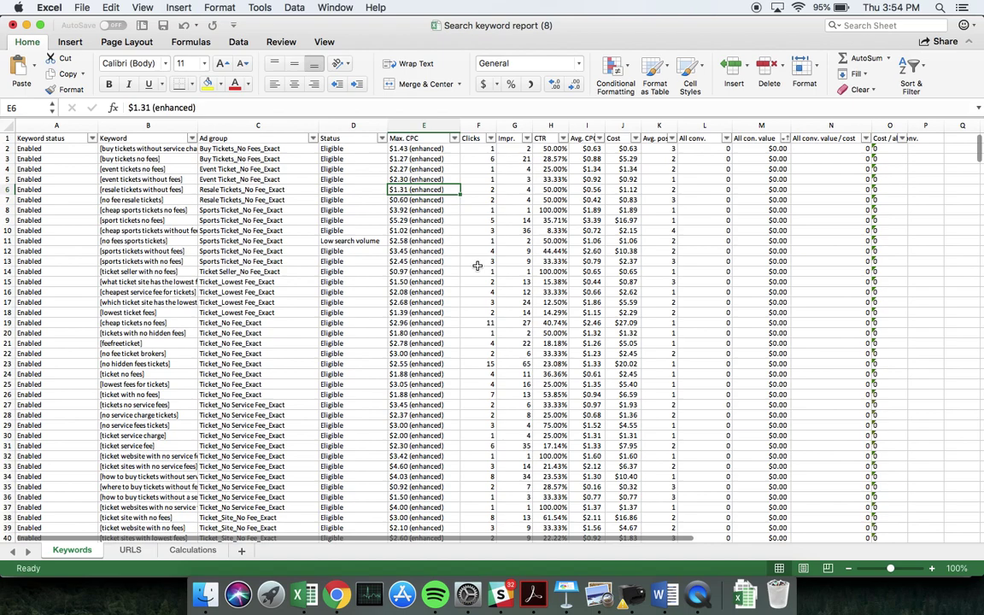
In cell B2 of the Calculations sheet, total the Clicks column of the Keywords sheet with a SUM formula
click(191, 552)
click(154, 149)
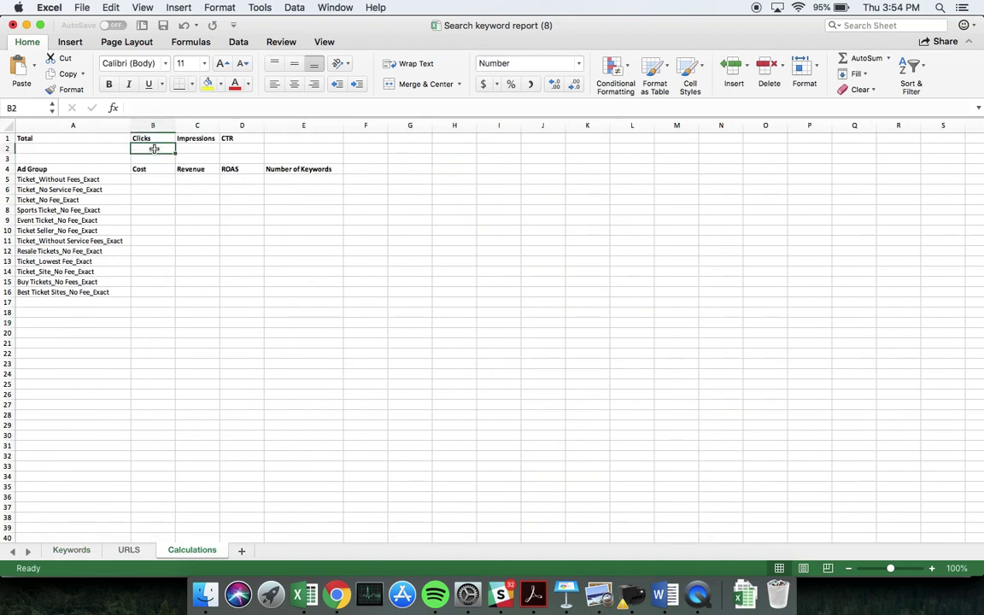
text(=sum)
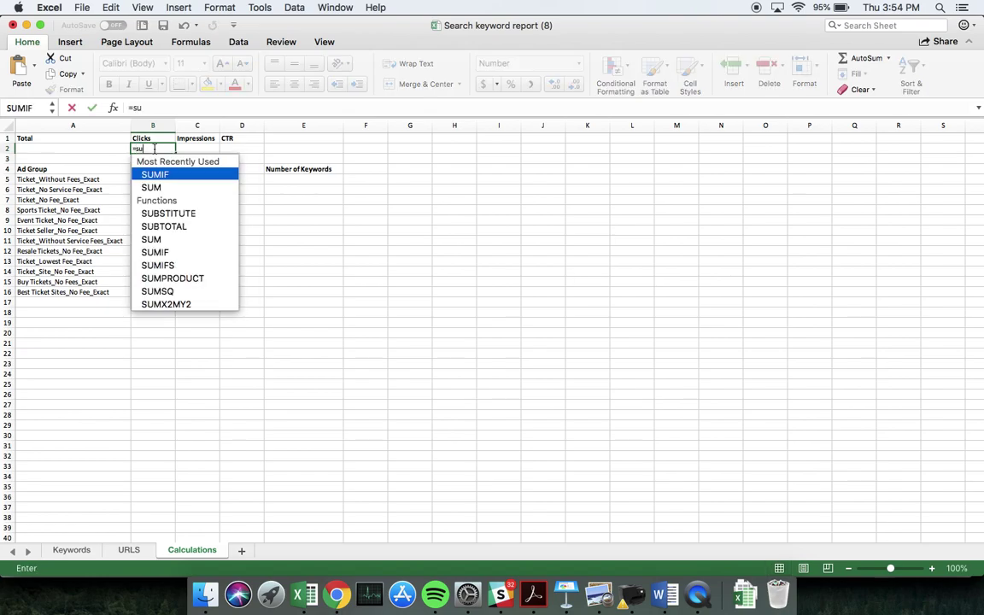
double_click(168, 189)
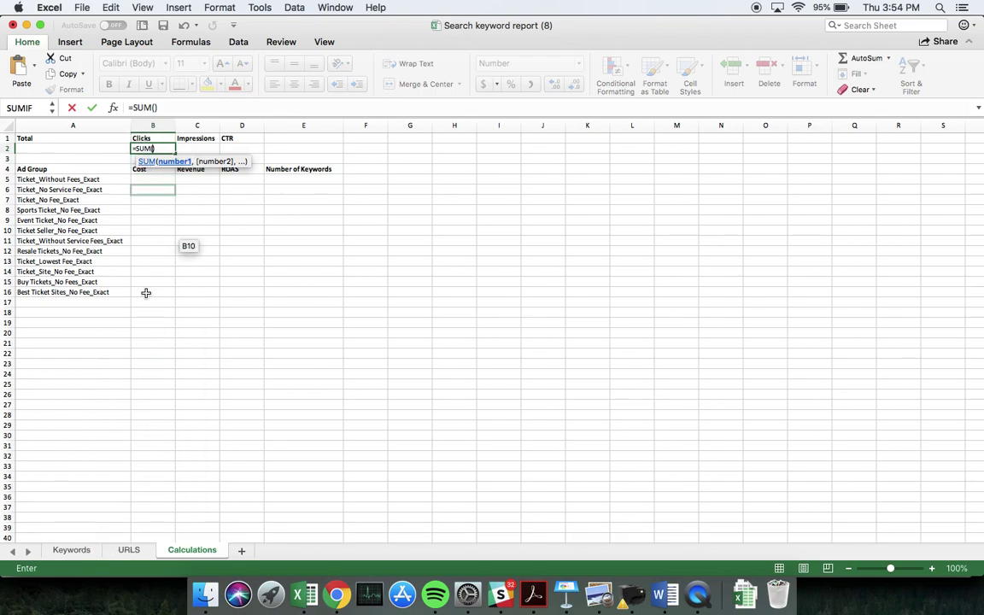
click(81, 549)
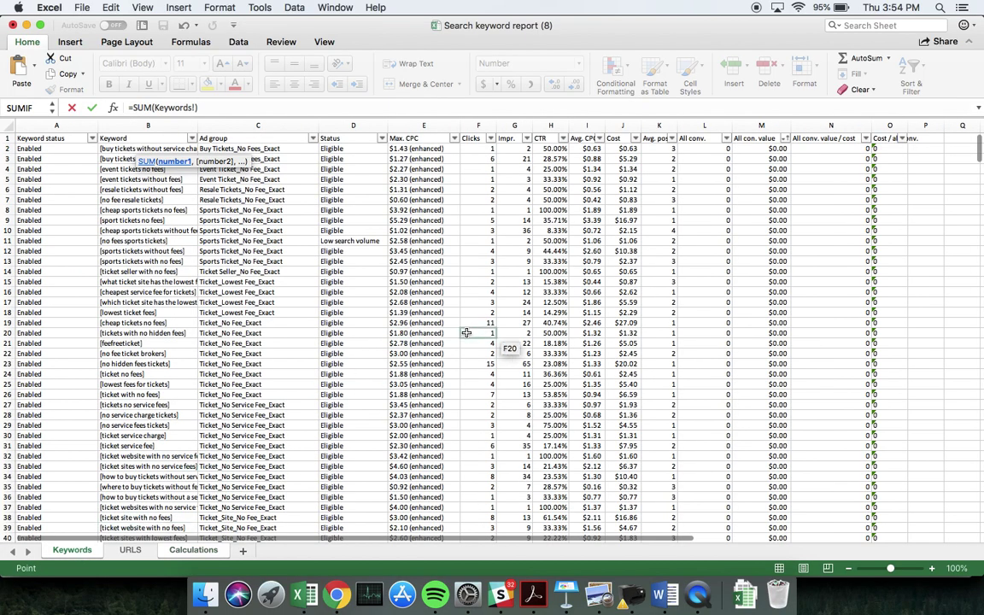
drag(483, 149, 472, 525)
key(Return)
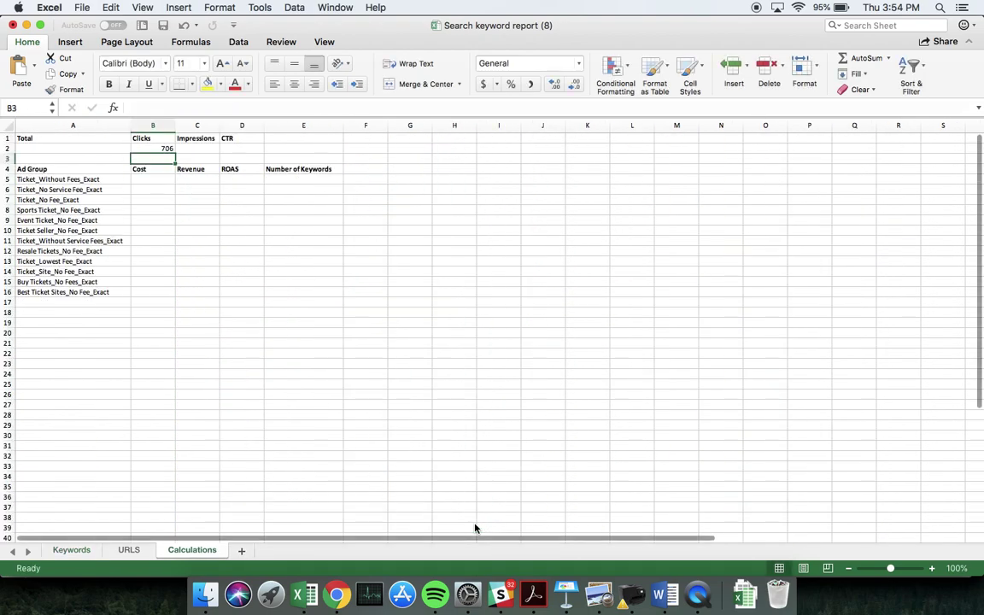
In cell C2 of the Calculations sheet, total the Impr. column of the Keywords sheet with a SUM formula
click(196, 148)
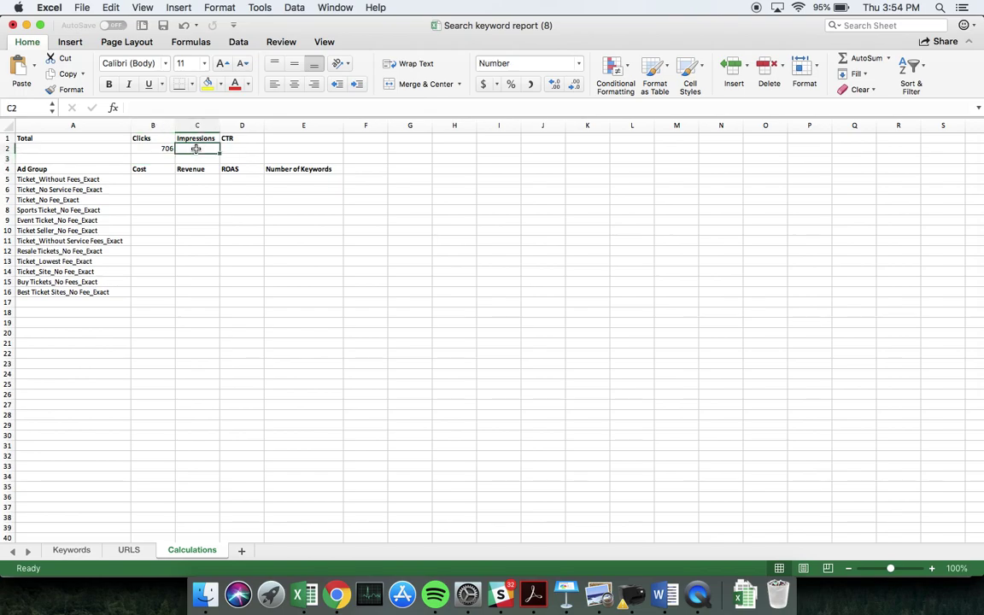
text(=su)
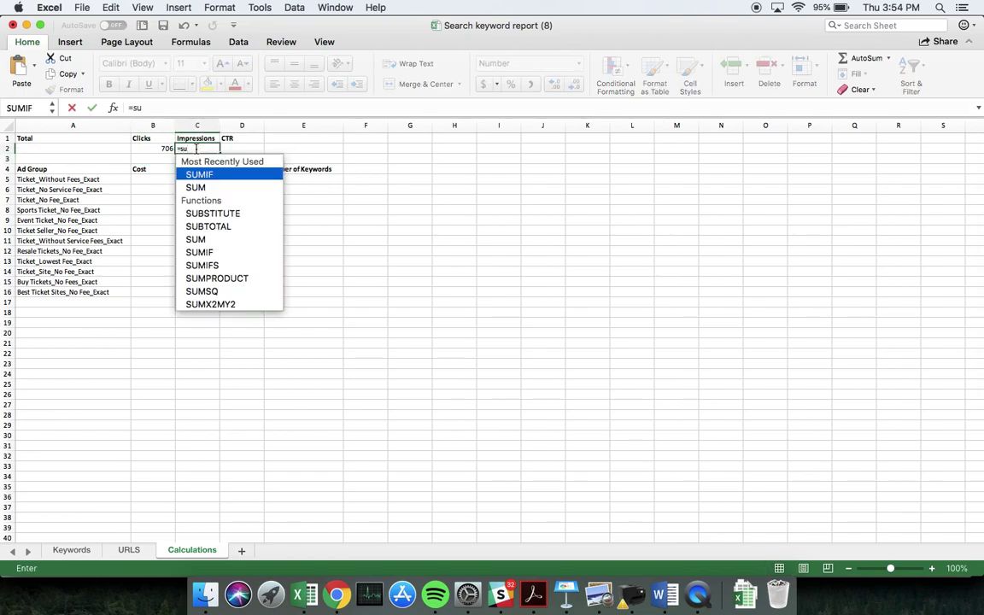
text(m)
double_click(205, 189)
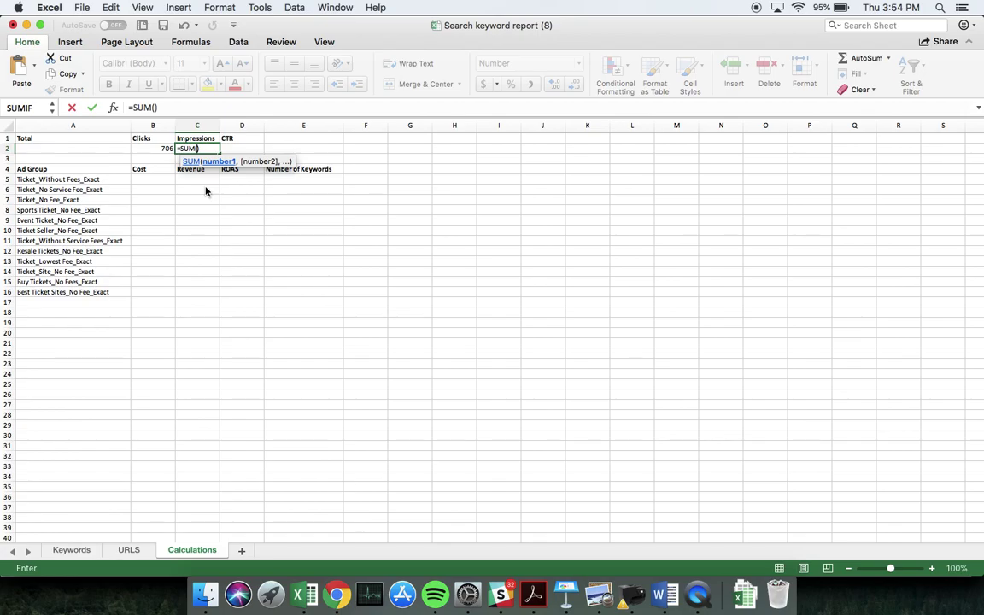
click(76, 549)
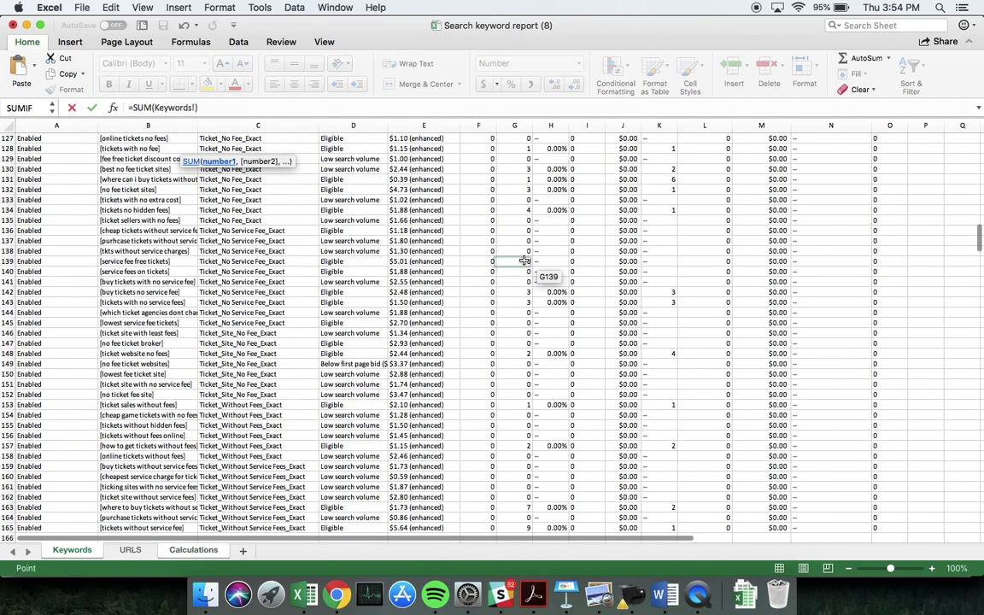
scroll(523, 260, up, 20)
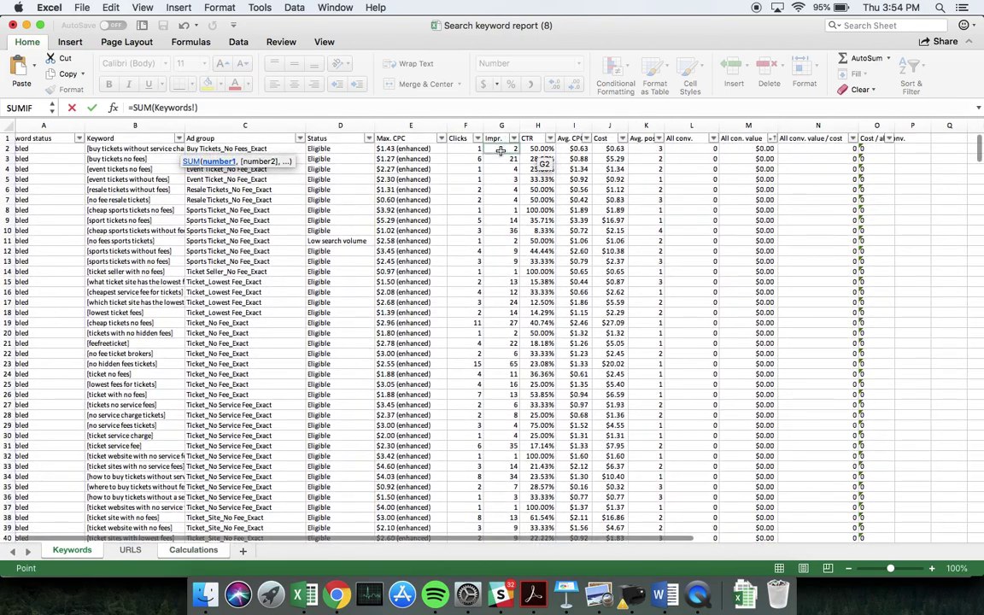
drag(501, 150, 510, 508)
key(Return)
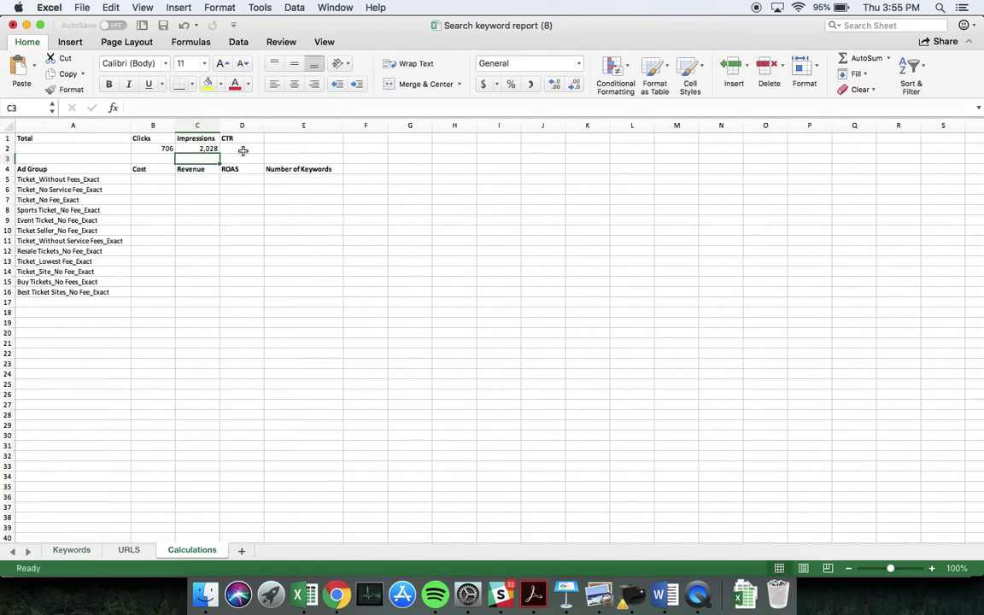
Calculate the overall CTR in cell D2 of the Calculations sheet by dividing clicks by impressions with =B2/C2
click(243, 150)
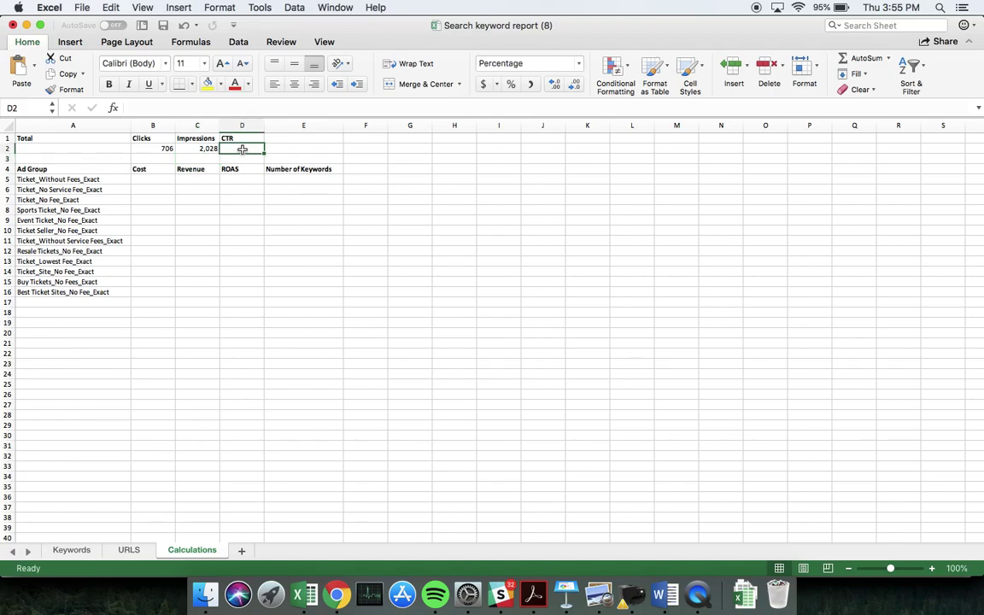
click(79, 551)
scroll(702, 281, up, 20)
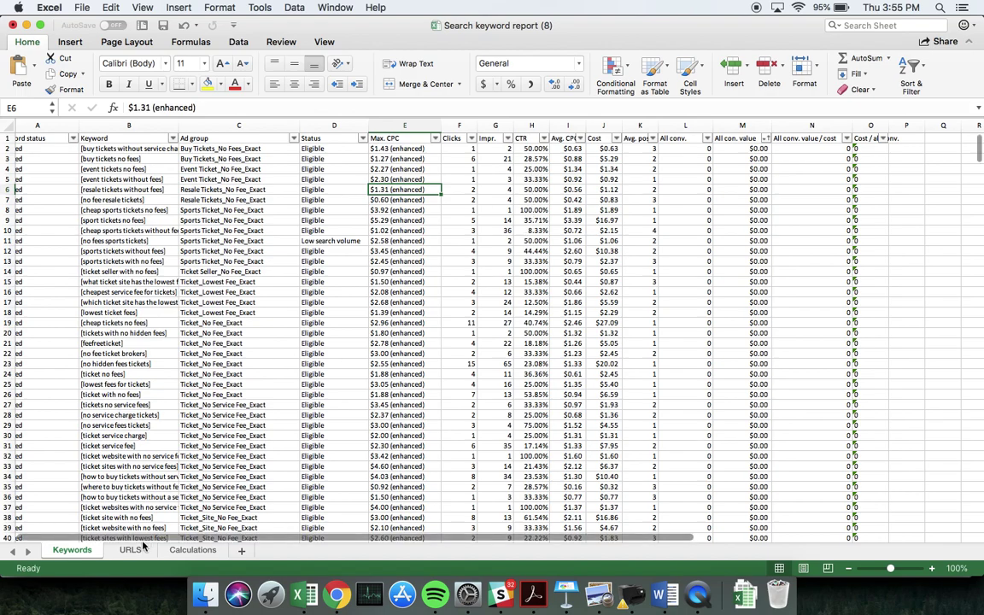
click(174, 549)
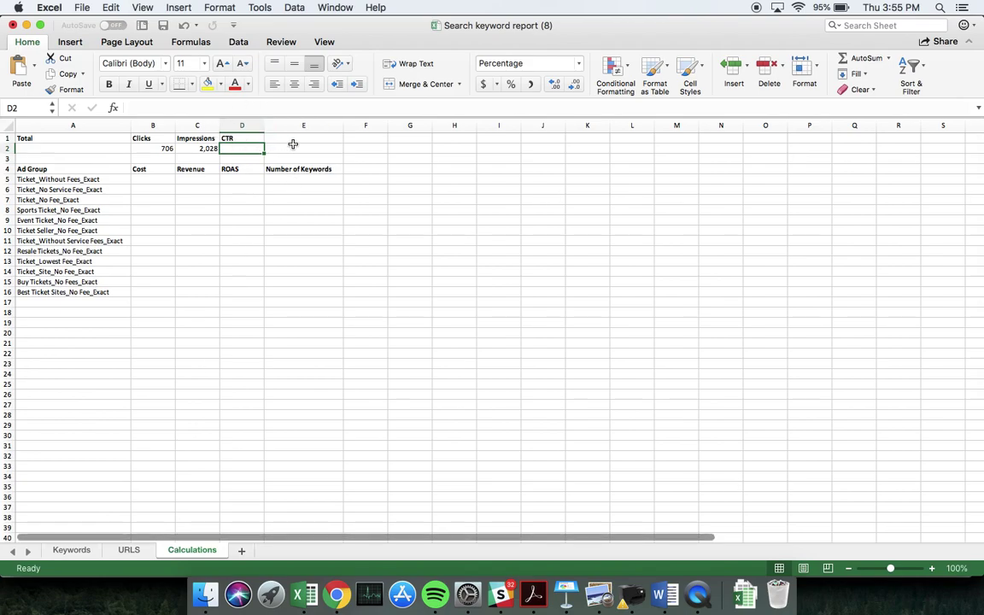
text(=)
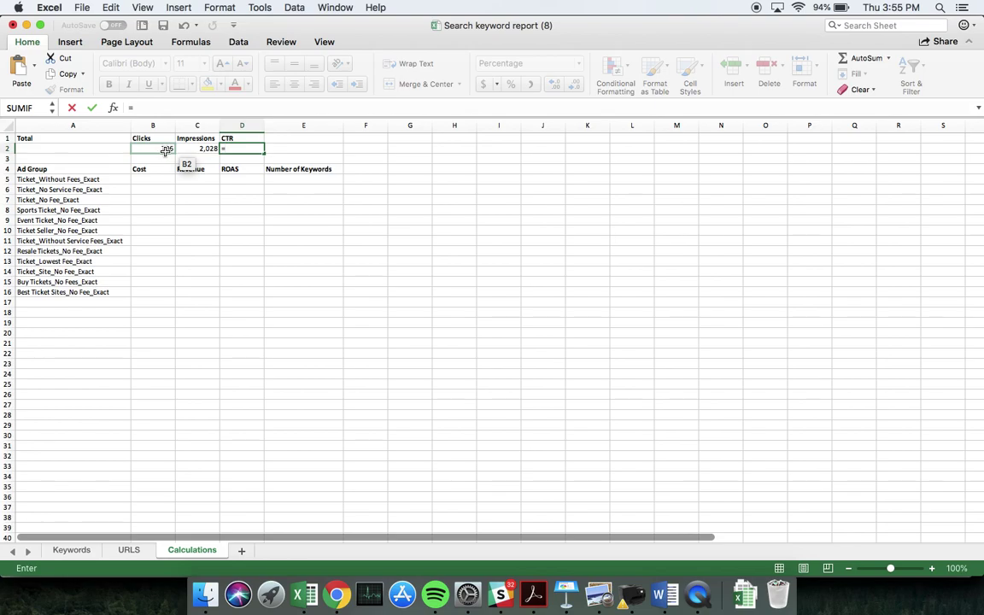
click(166, 149)
text(/)
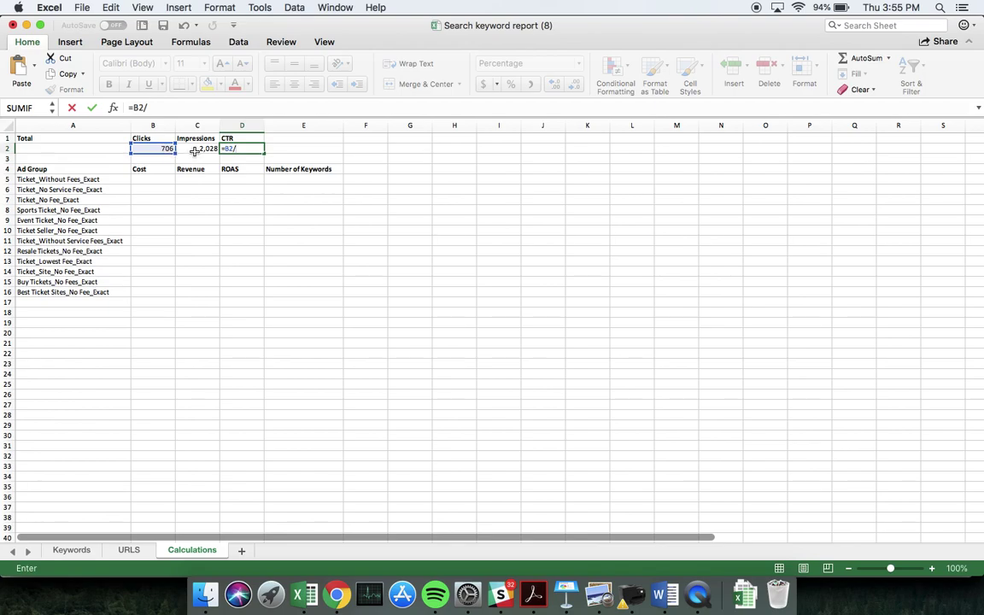
click(195, 150)
key(Return)
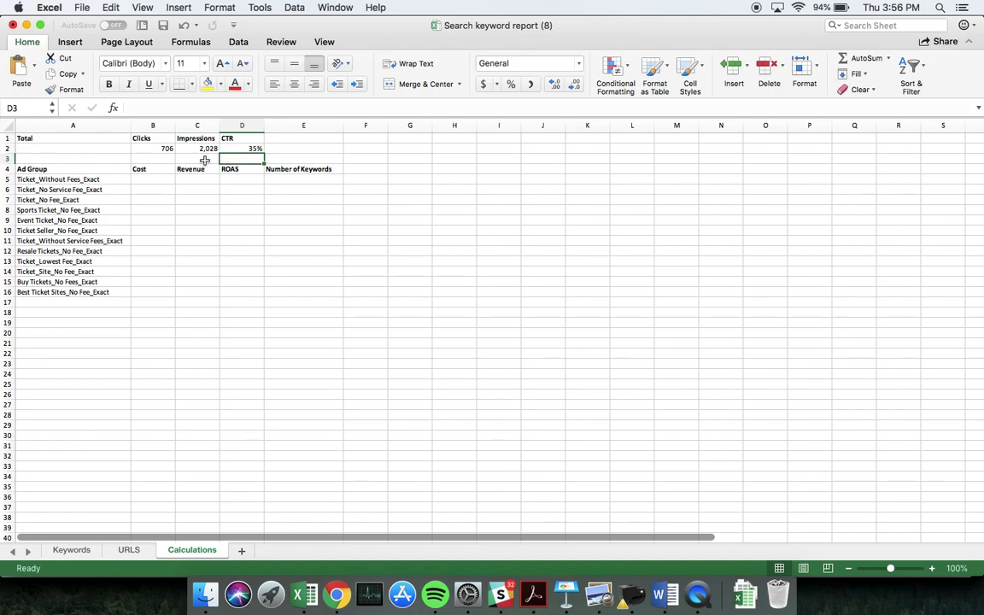
Total the first ad group's cost in cell B5 of the Calculations sheet with =SUMIF(Keywords!C:C,Calculations!A5,Keywords!J:J)
click(149, 182)
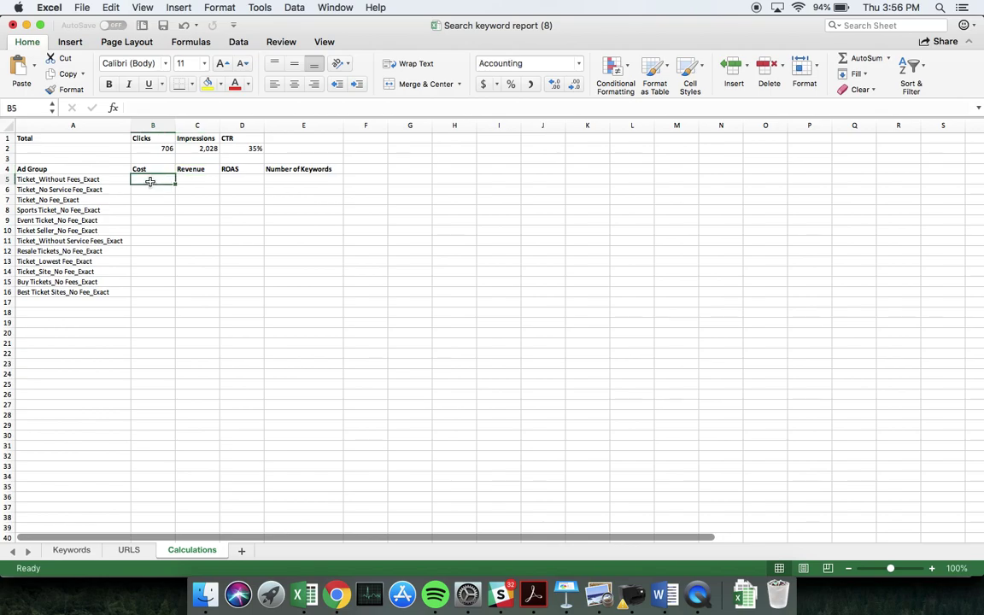
click(64, 179)
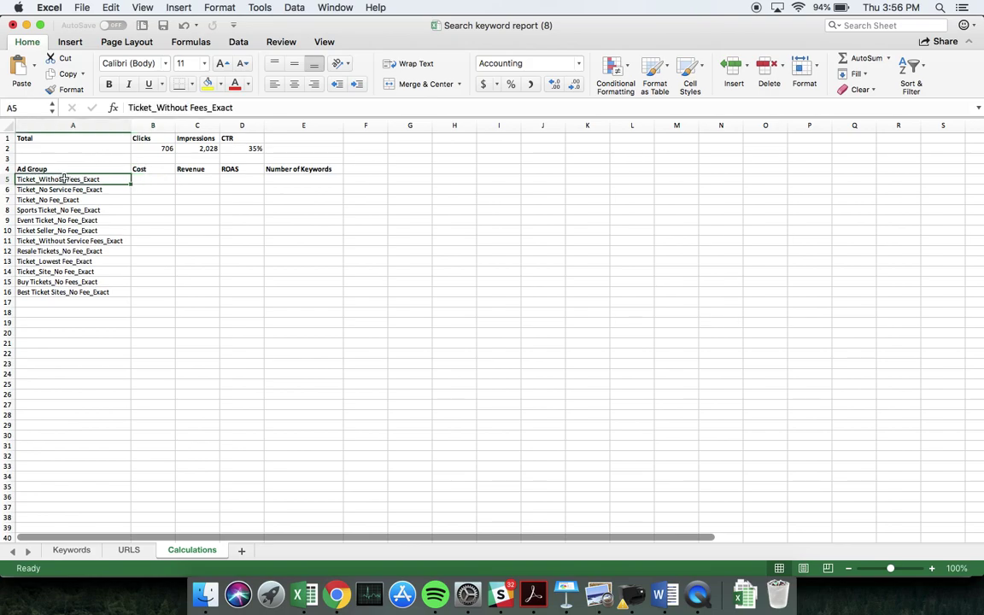
click(147, 179)
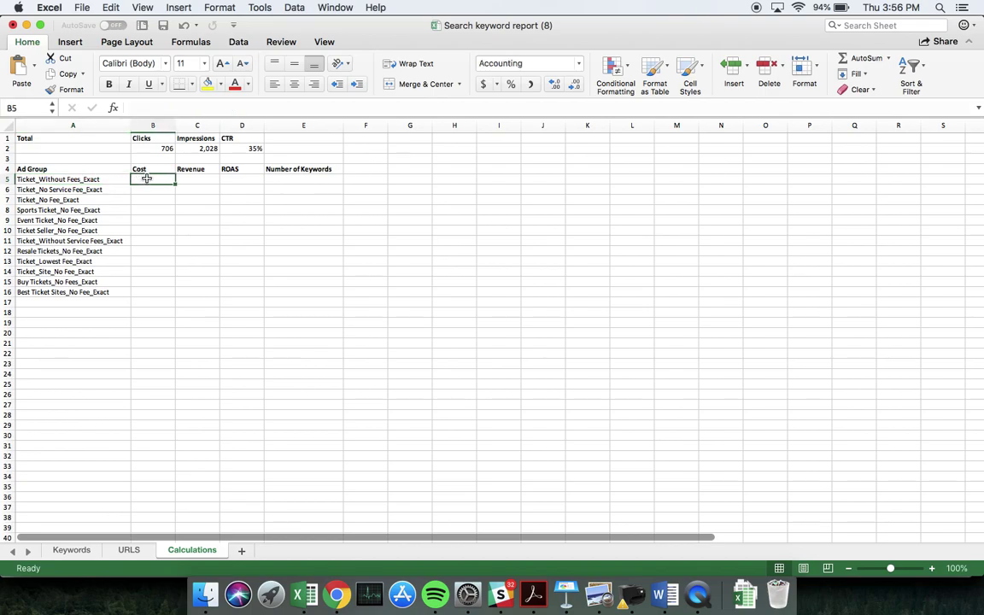
text(=sum)
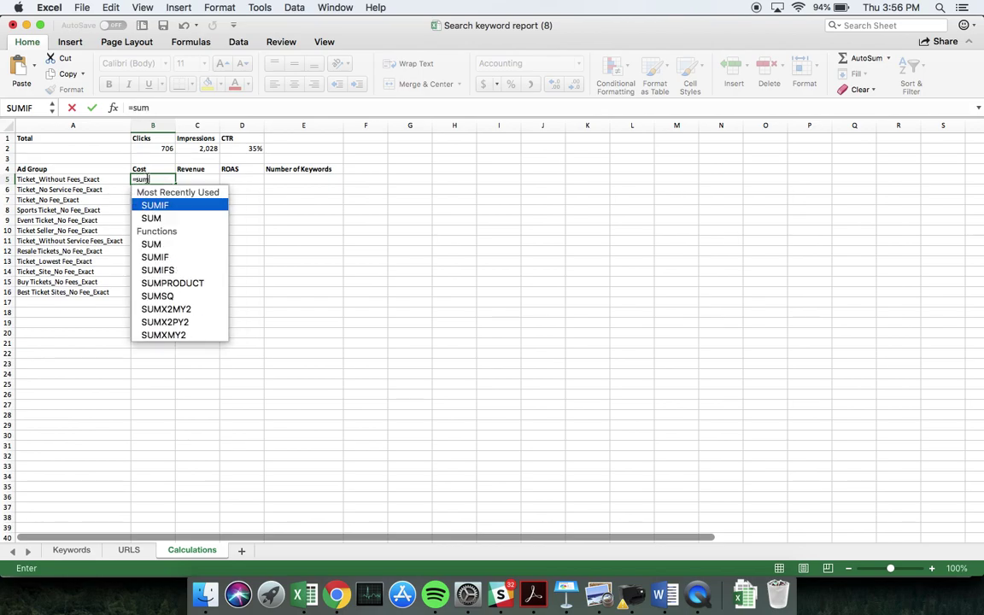
double_click(175, 206)
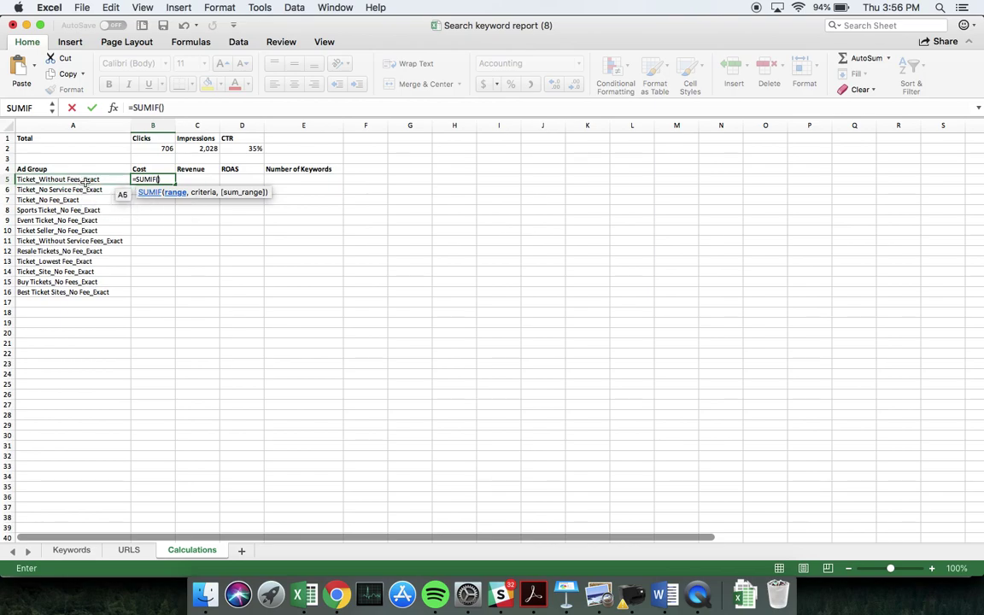
click(72, 550)
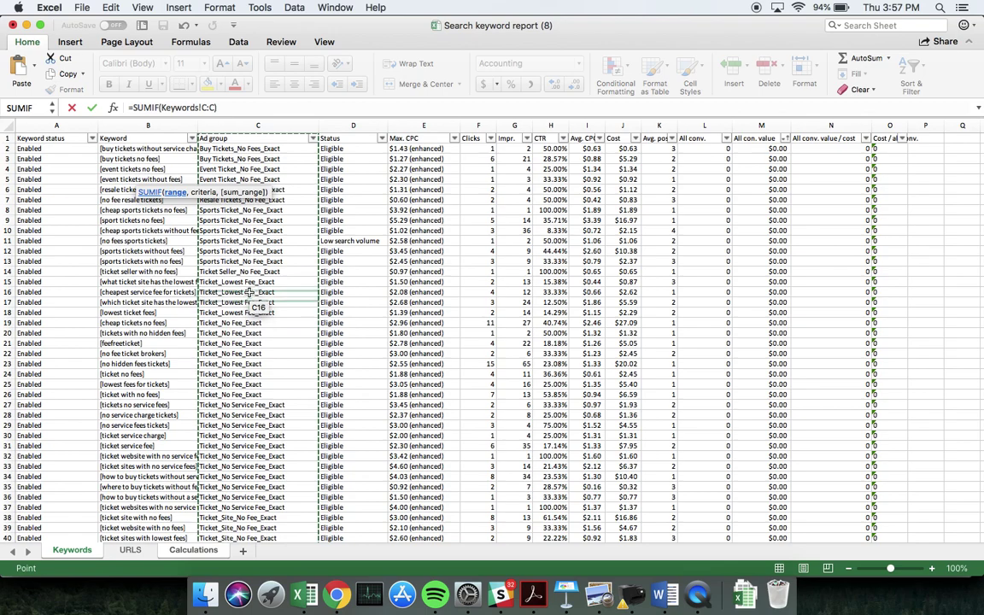
text(,)
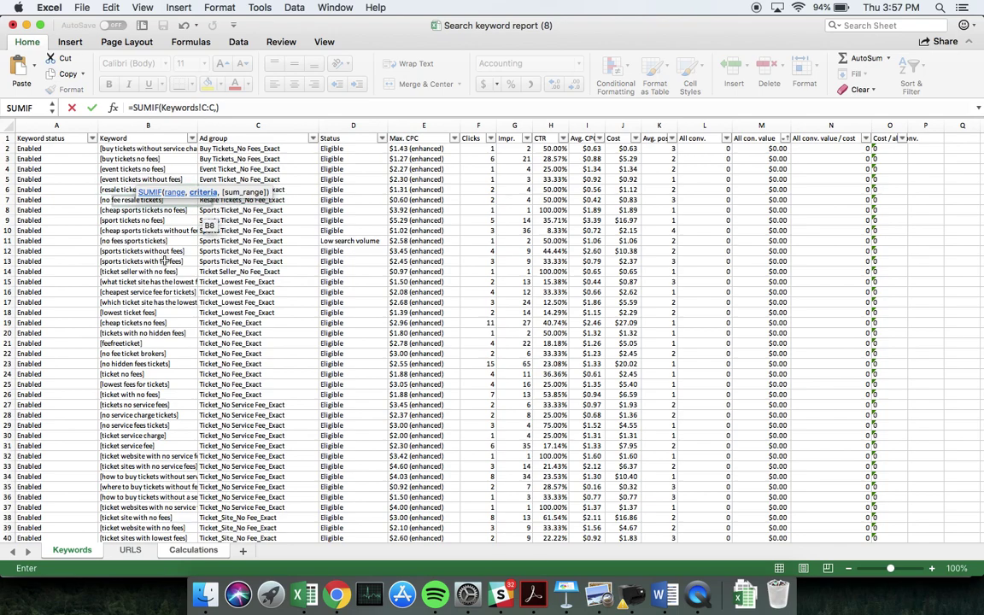
click(177, 550)
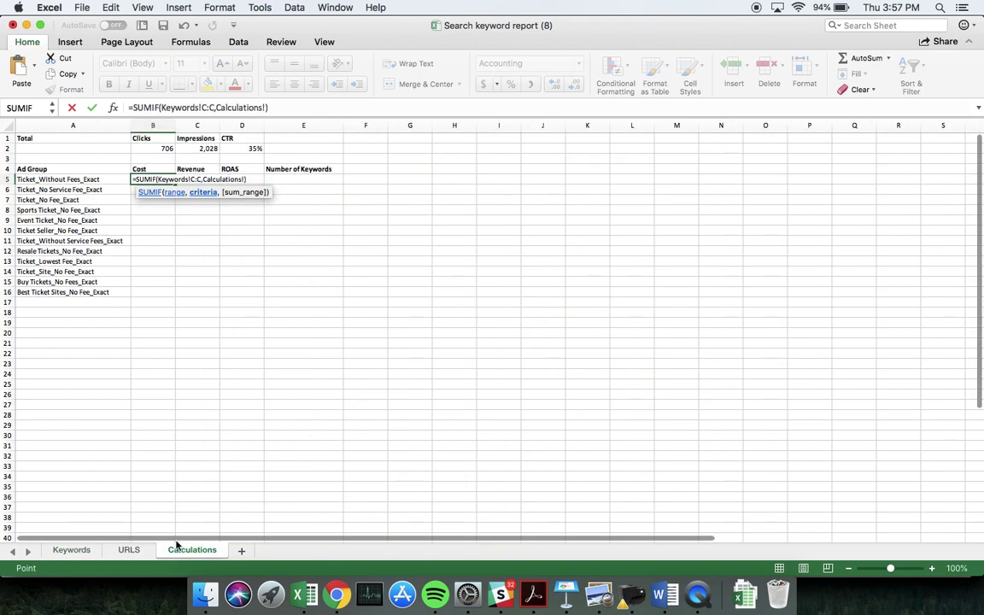
click(78, 180)
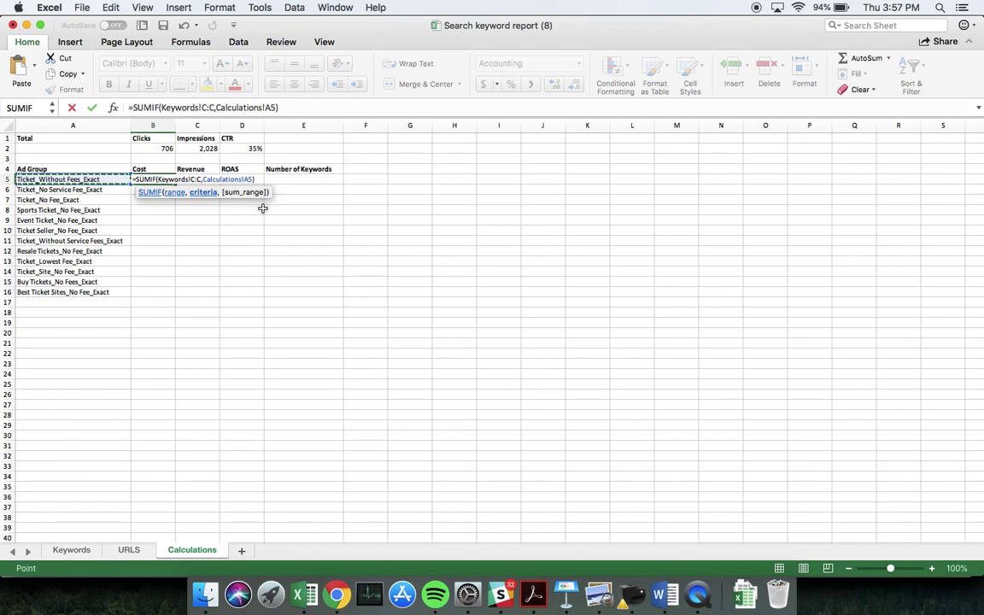
text(,)
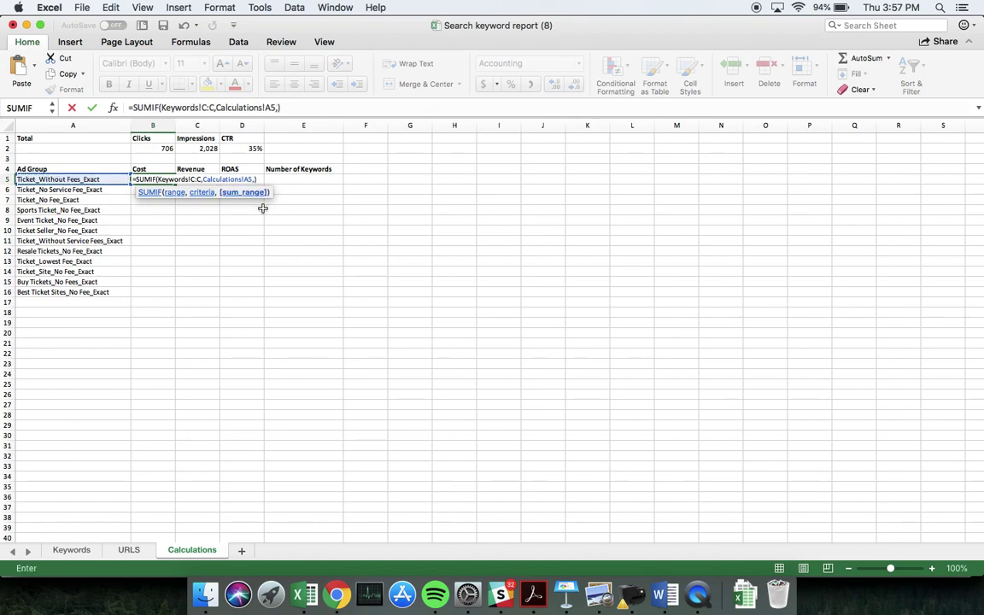
click(77, 553)
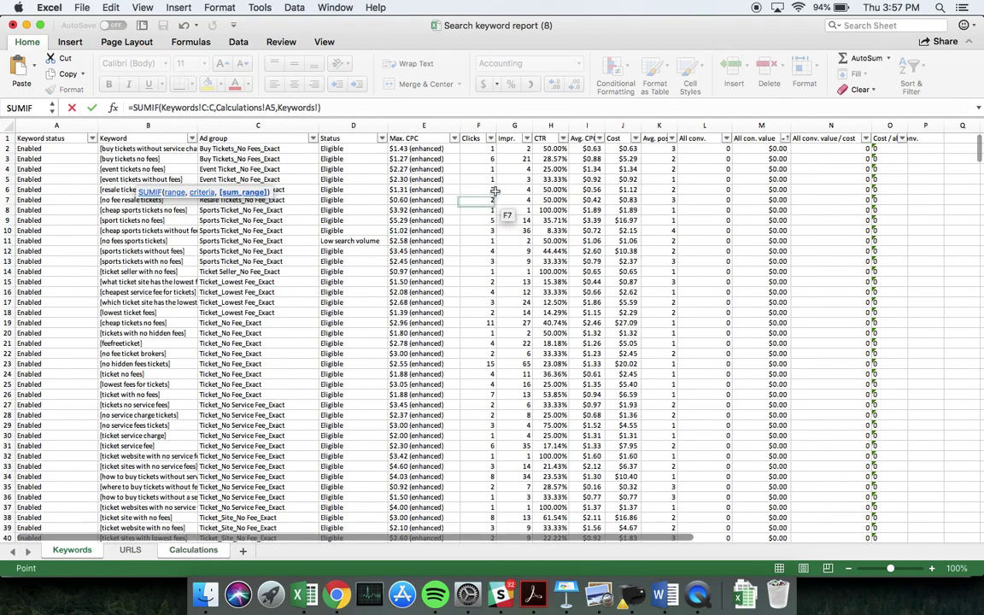
click(620, 125)
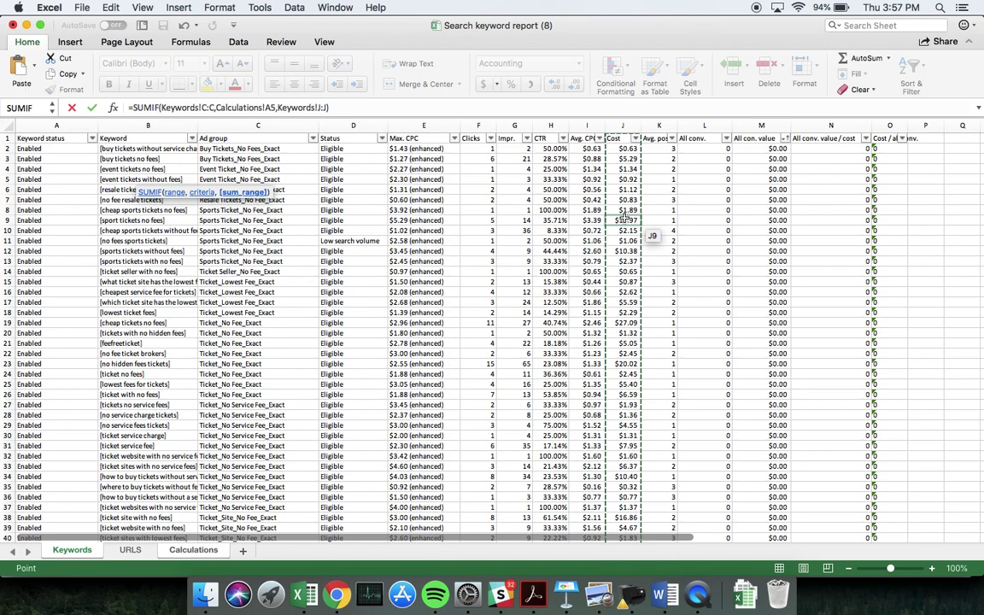
key(Return)
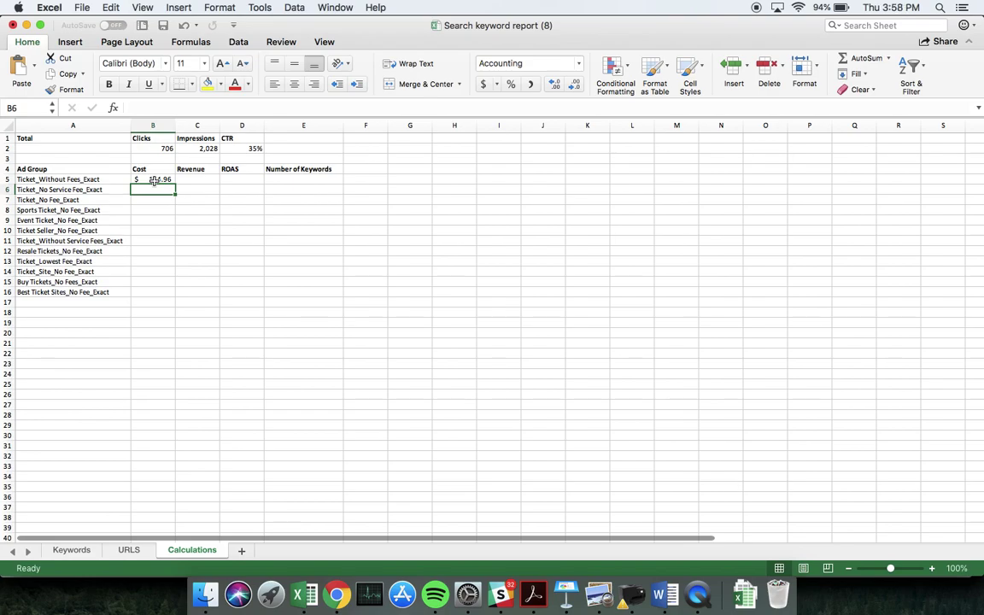
Fill the SUMIF cost formula from B5 down to B16 for the remaining ad groups
click(154, 180)
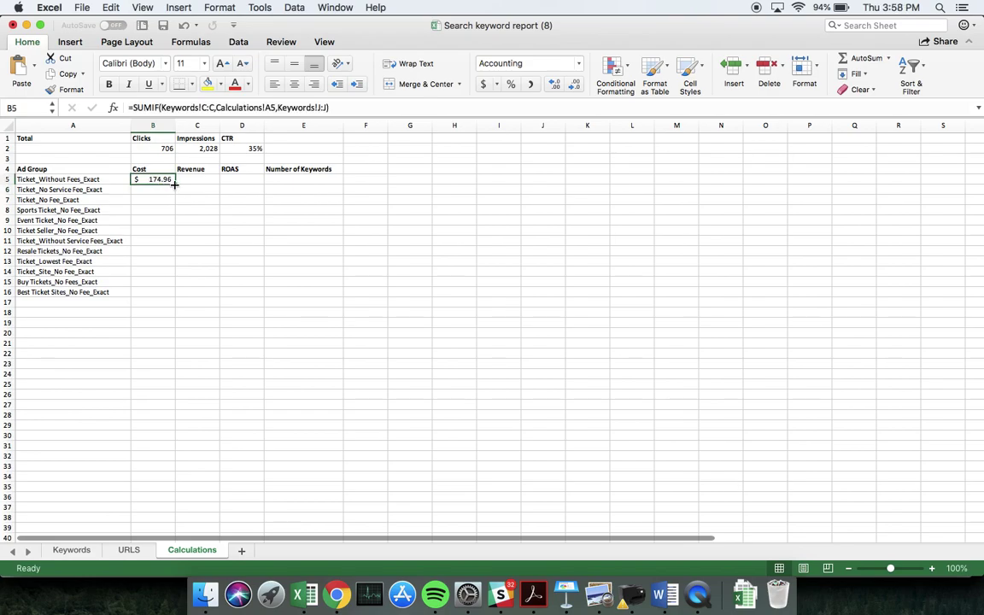
double_click(174, 184)
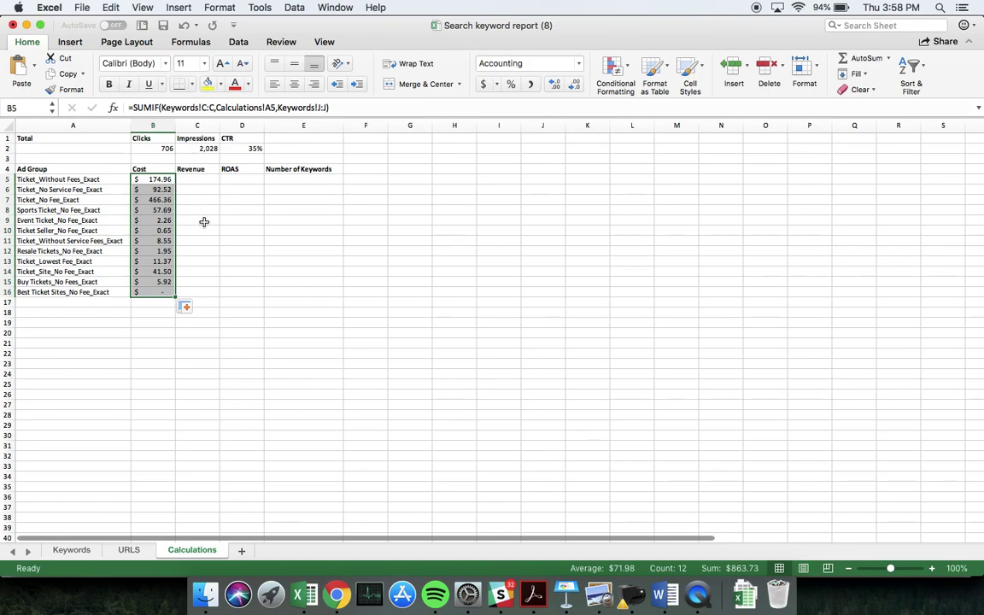
click(185, 206)
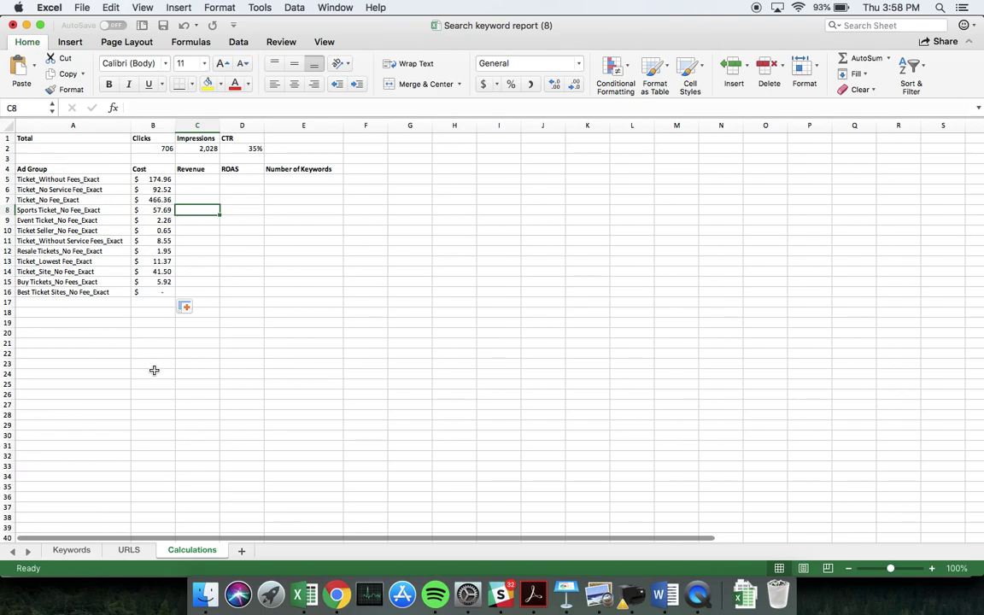
Sort the data on the Keywords sheet by the Ad group column in ascending order
click(78, 552)
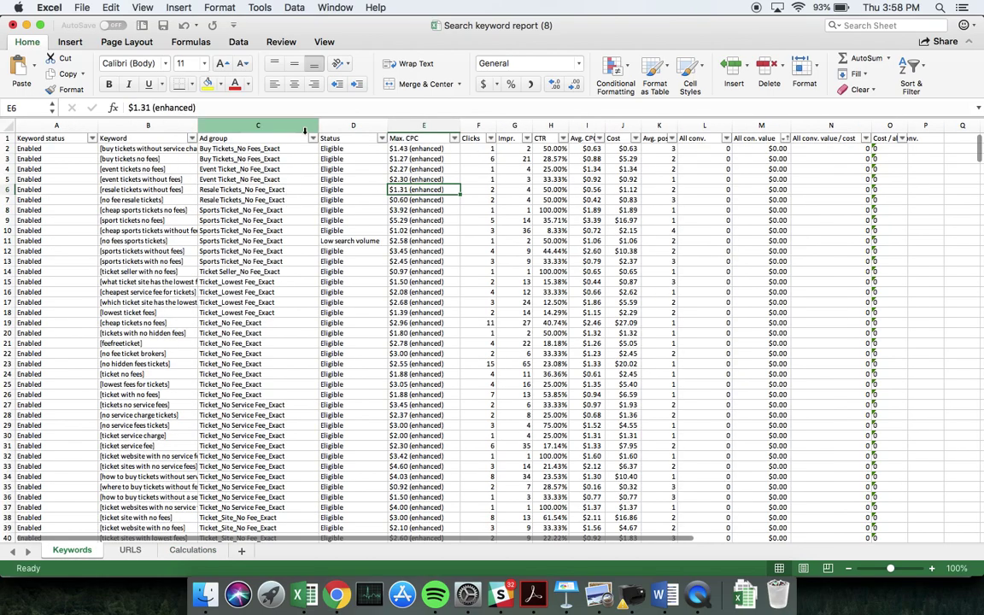
click(313, 138)
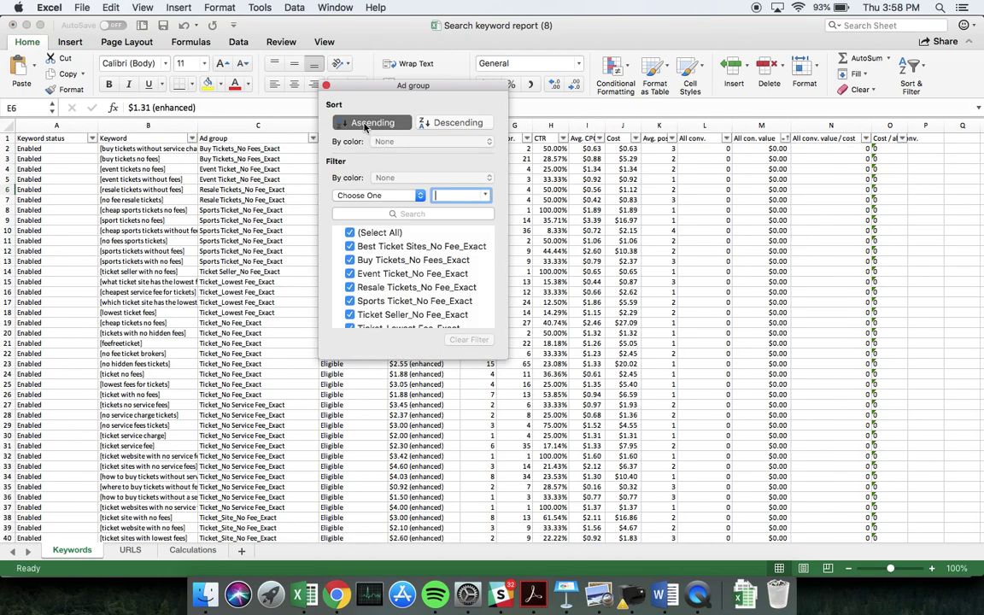
click(370, 123)
click(326, 87)
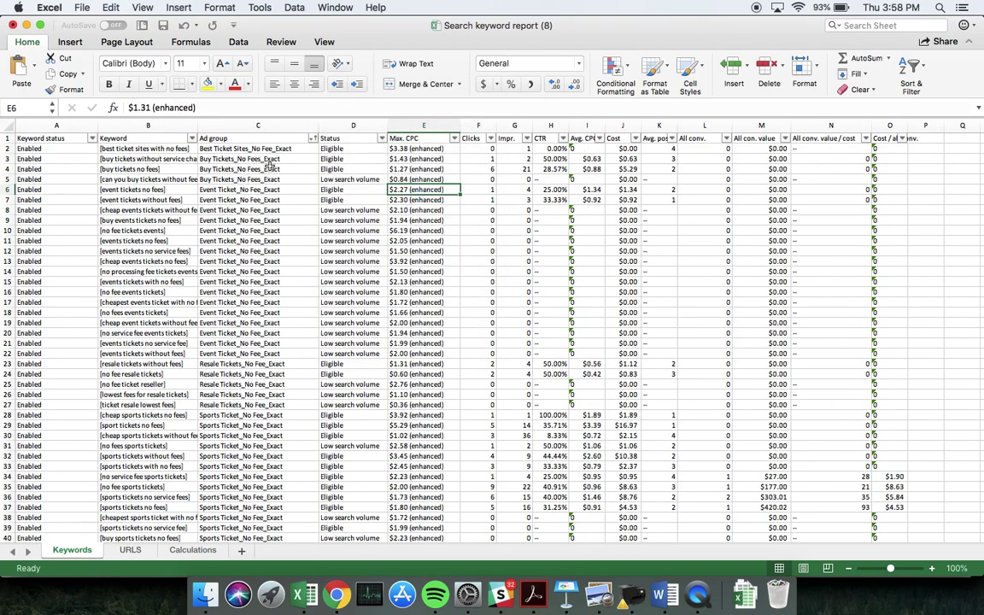
Check the summed Cost of the Ticket_No Service Fee_Exact rows, J99 to J123, against that ad group's cost on the Calculations sheet
scroll(256, 255, down, 20)
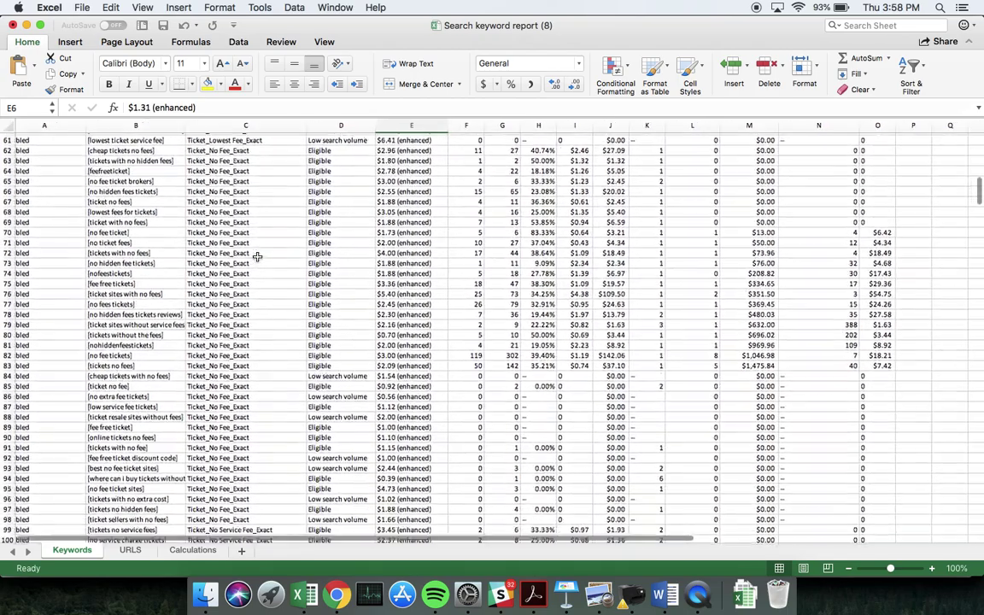
scroll(256, 255, down, 5)
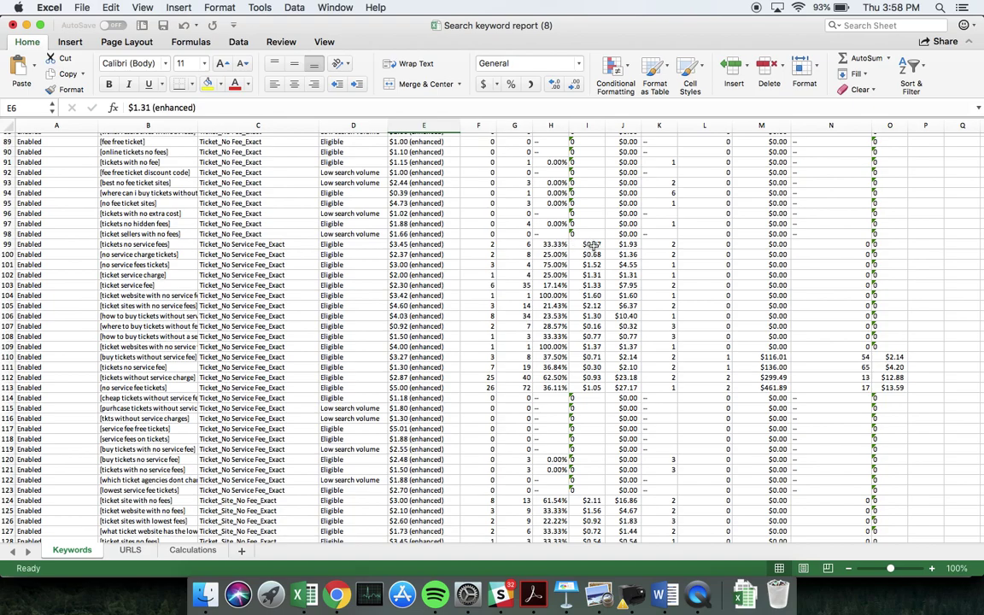
scroll(589, 248, up, 20)
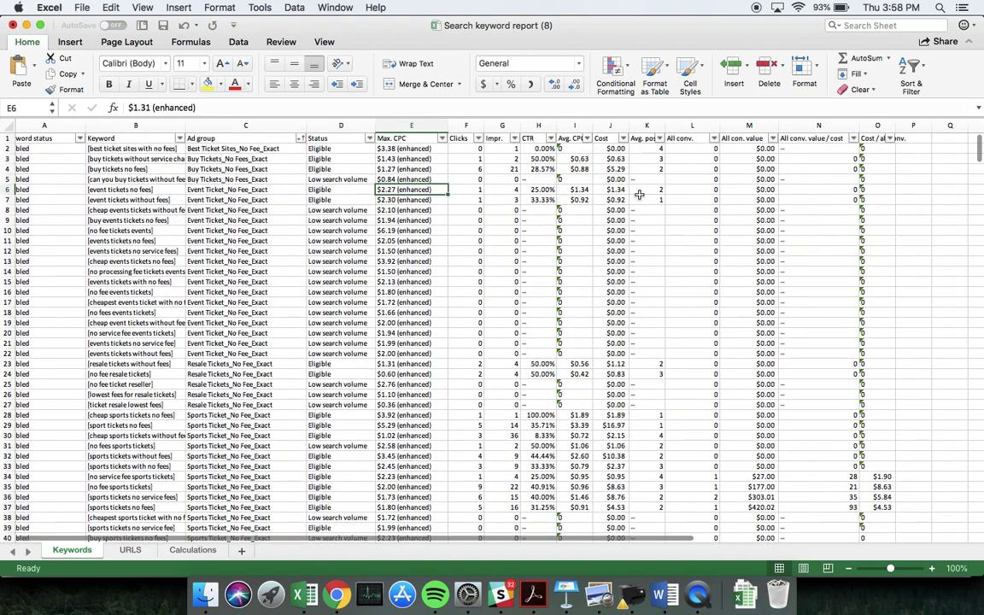
scroll(620, 186, down, 8)
scroll(620, 186, down, 20)
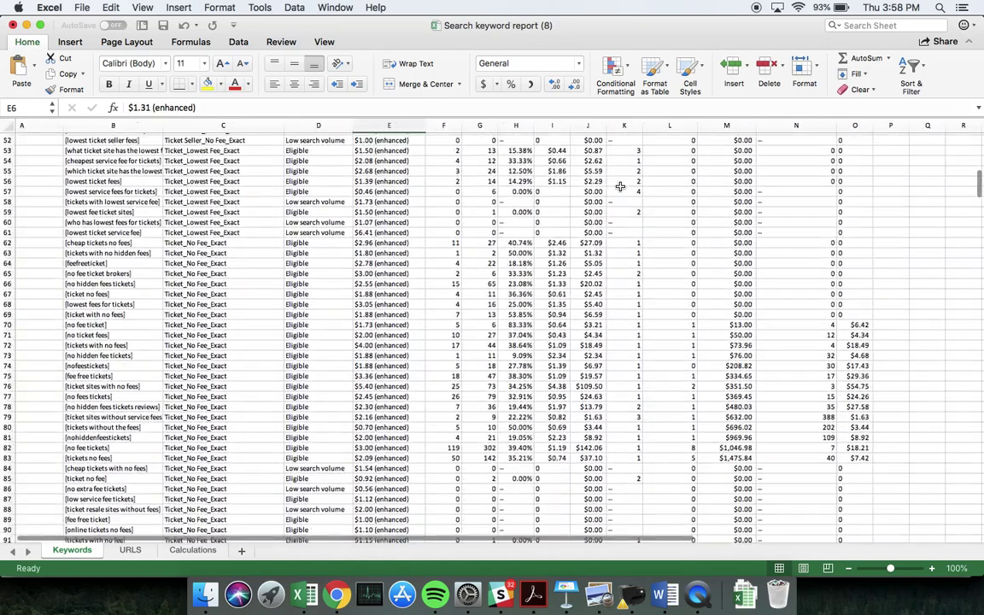
scroll(620, 186, down, 1)
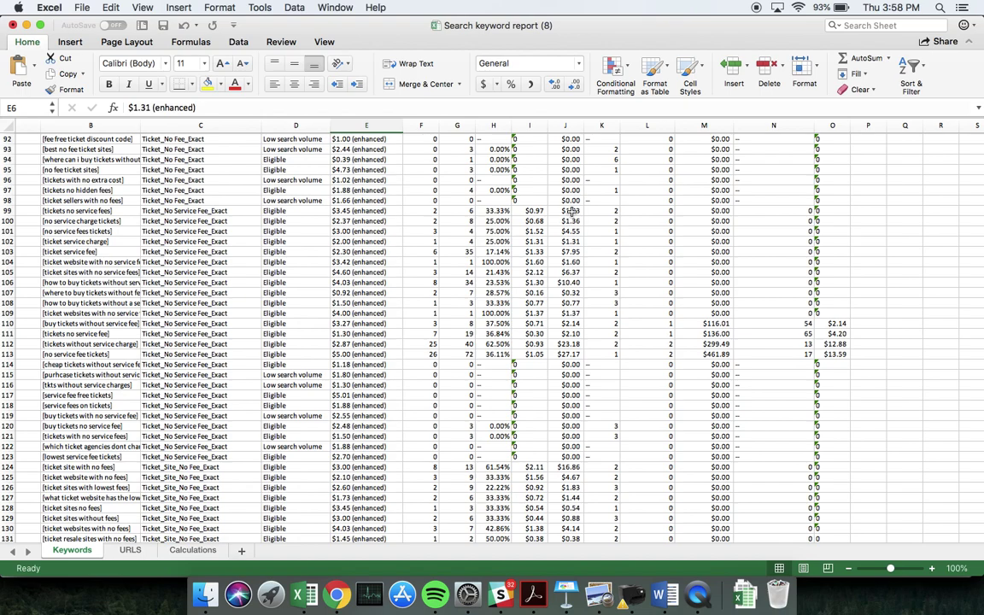
drag(570, 210, 578, 460)
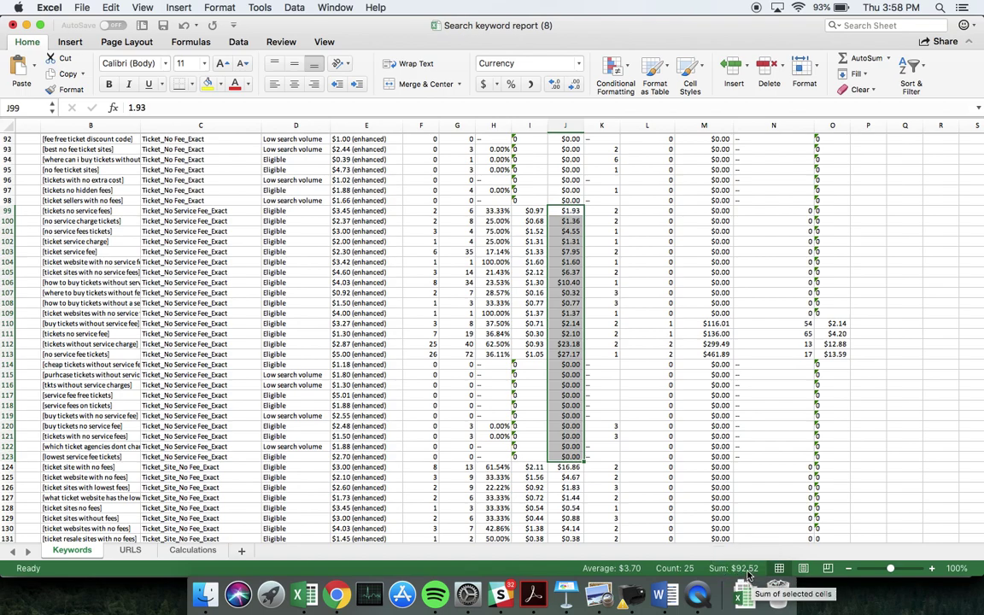
click(192, 550)
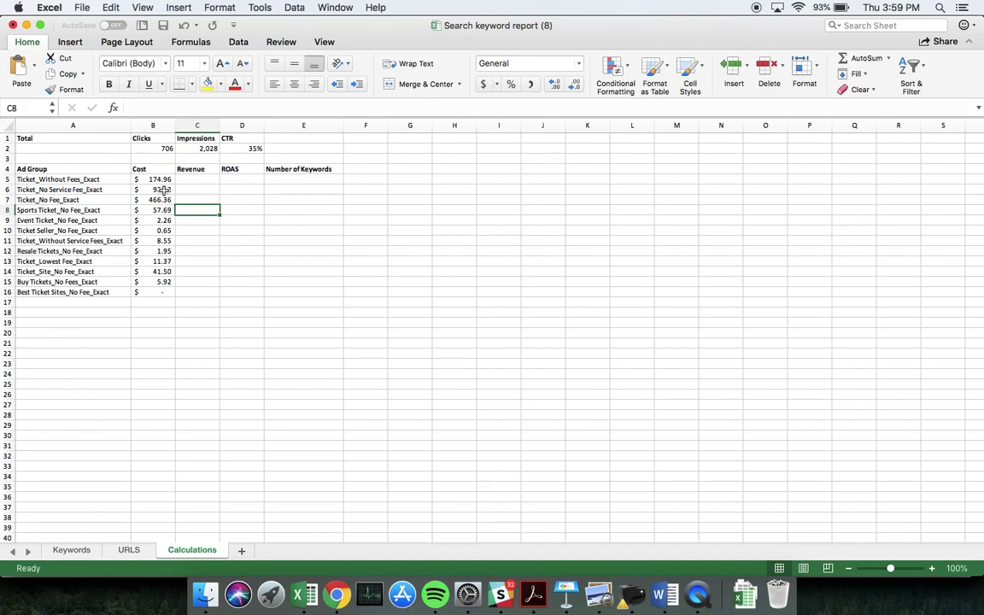
Total the first ad group's revenue in cell C5 with =SUMIF(Keywords!C:C,Calculations!A5,Keywords!M:M)
click(193, 179)
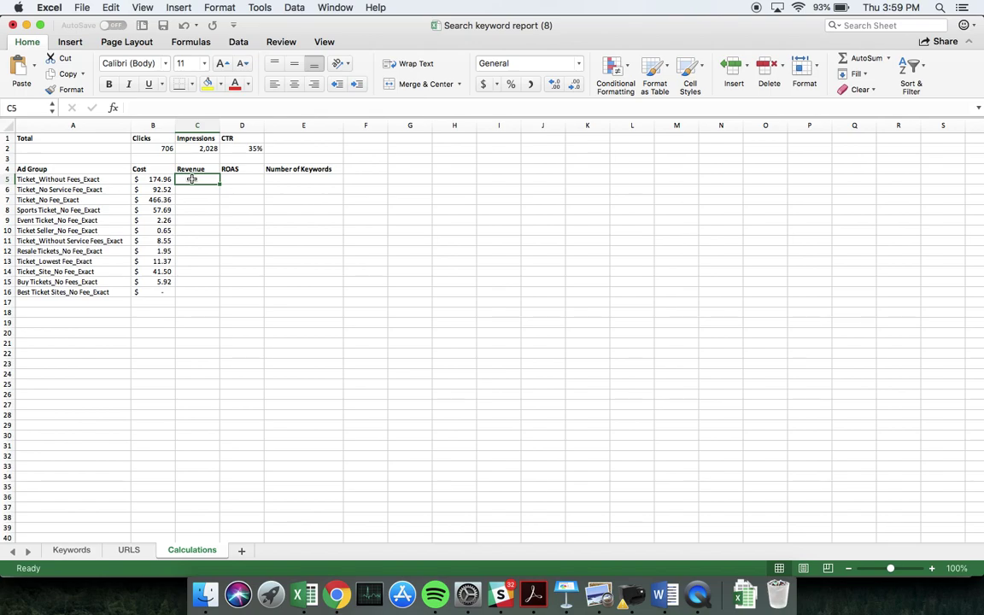
text(=sum)
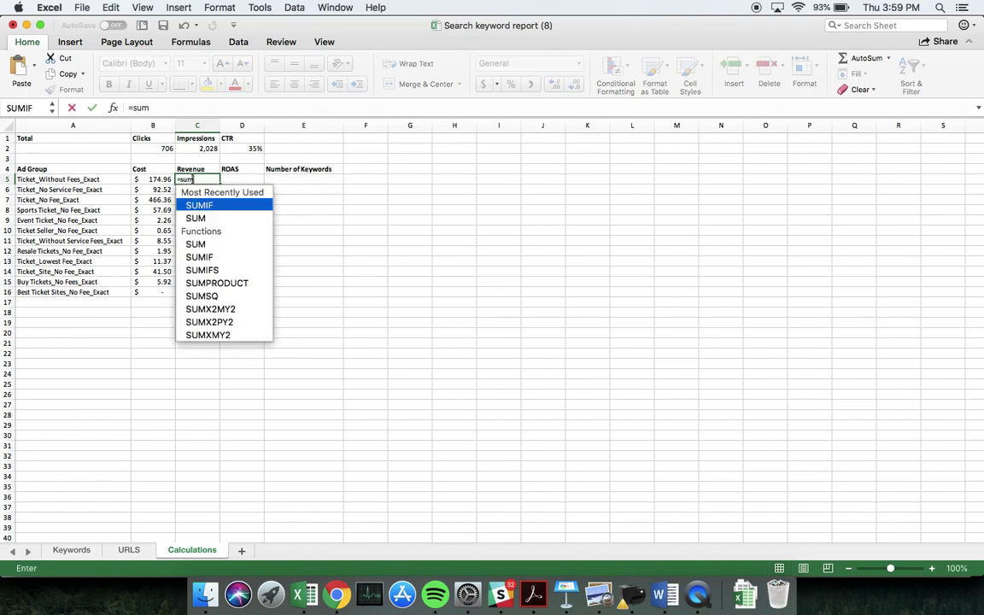
double_click(209, 205)
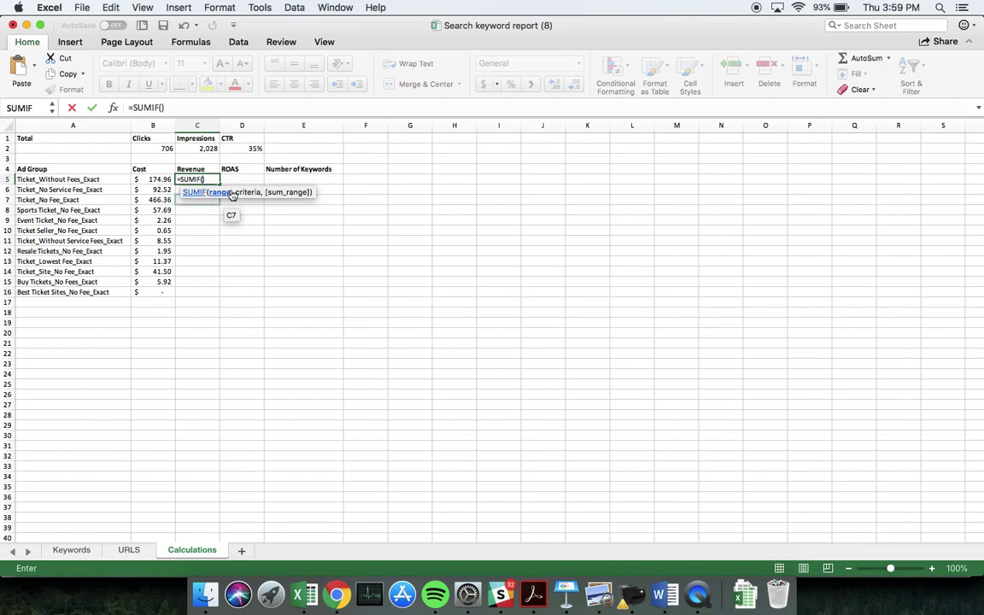
click(74, 552)
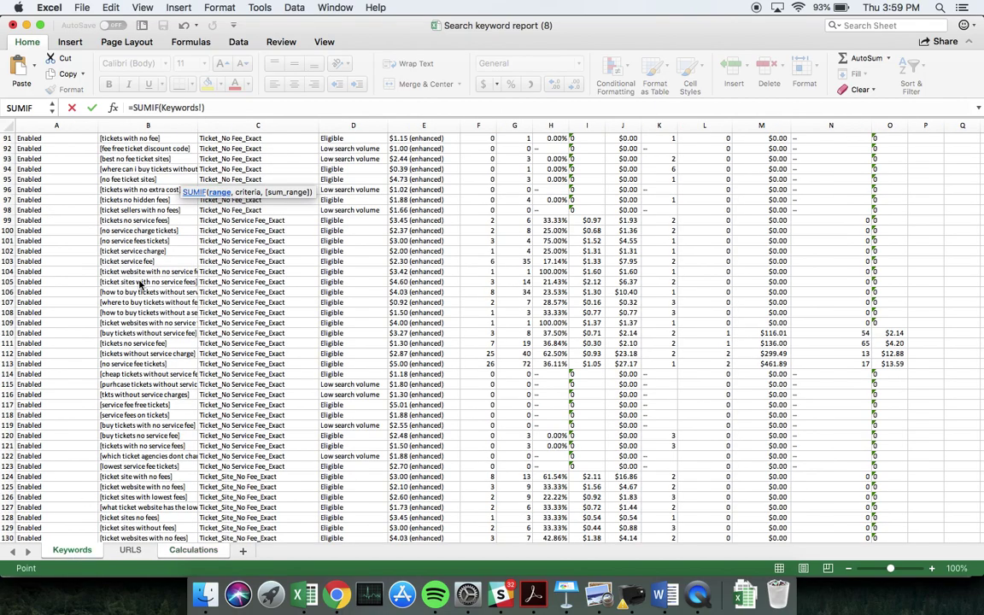
click(250, 126)
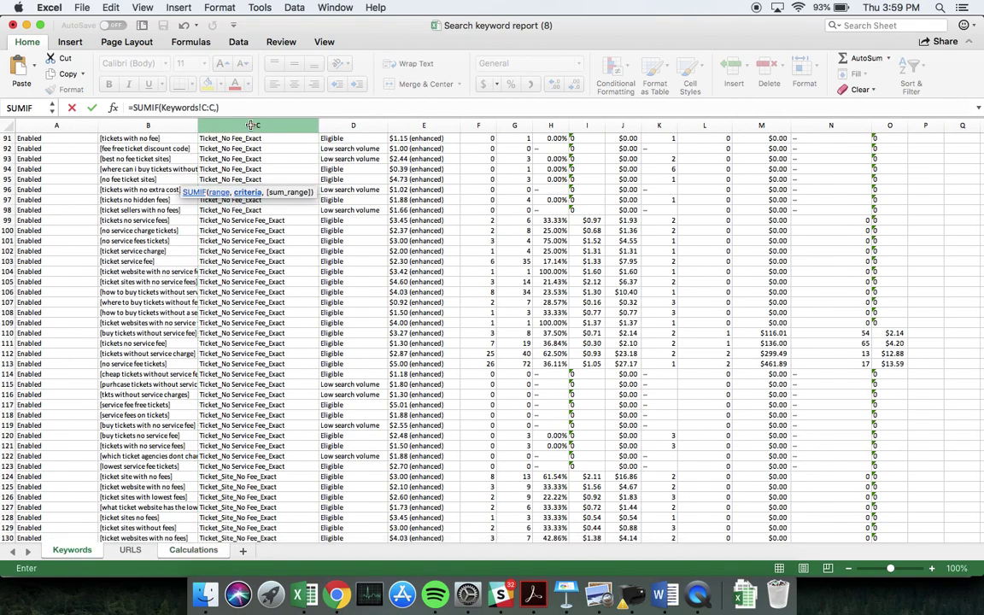
text(,)
click(193, 551)
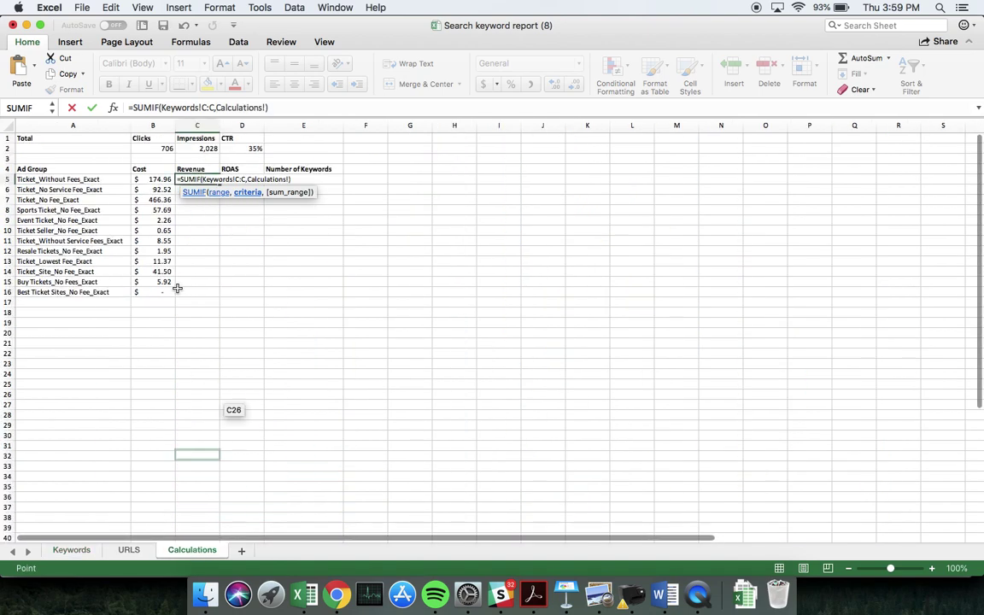
click(89, 179)
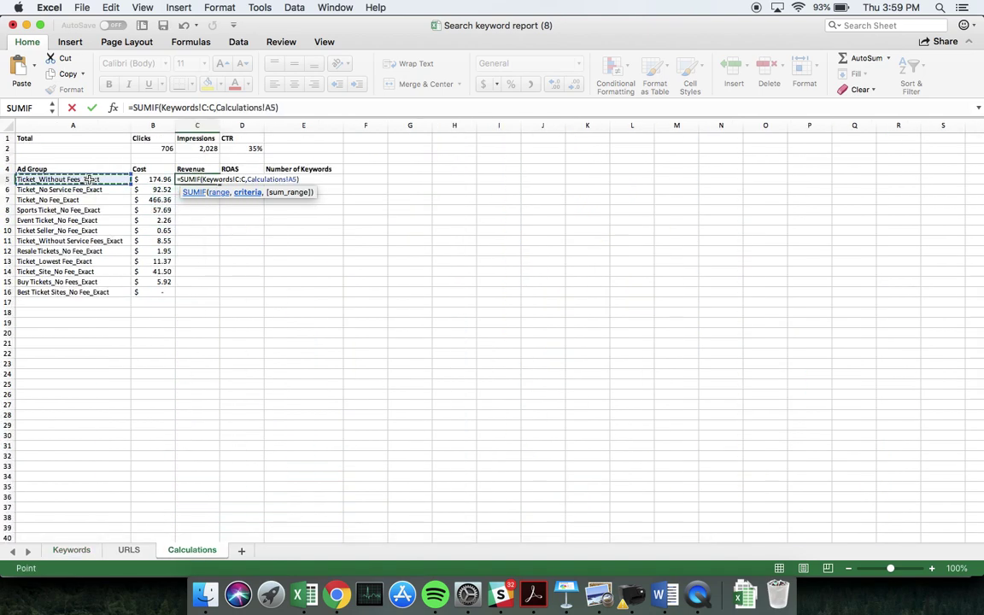
text(,)
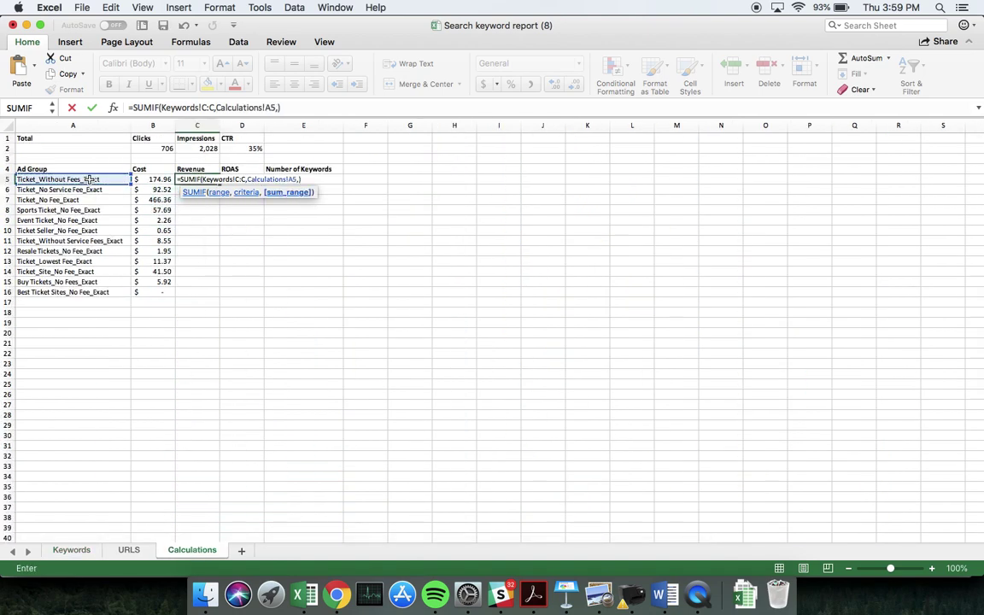
click(71, 551)
scroll(703, 241, up, 15)
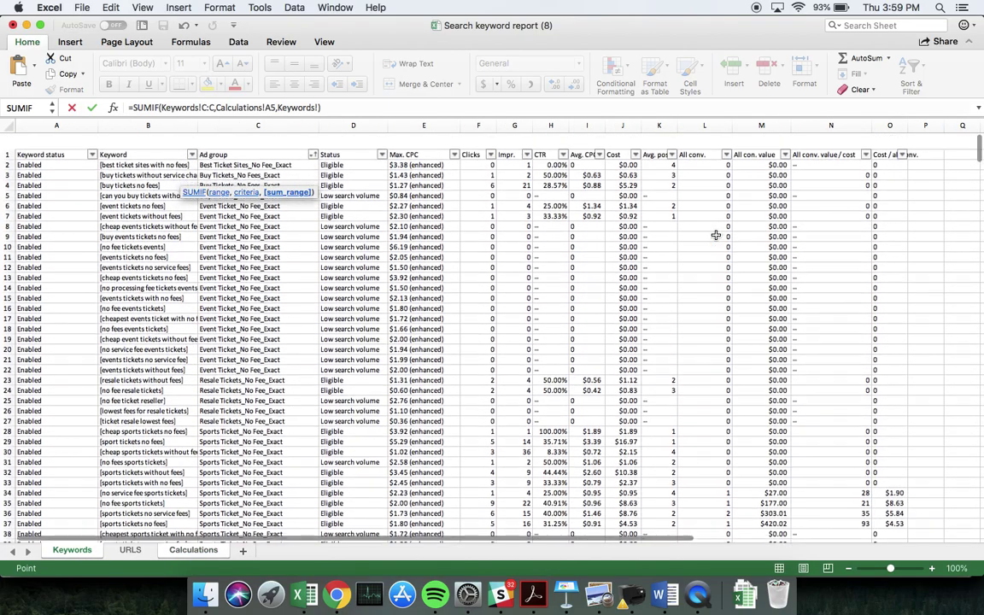
key(Down)
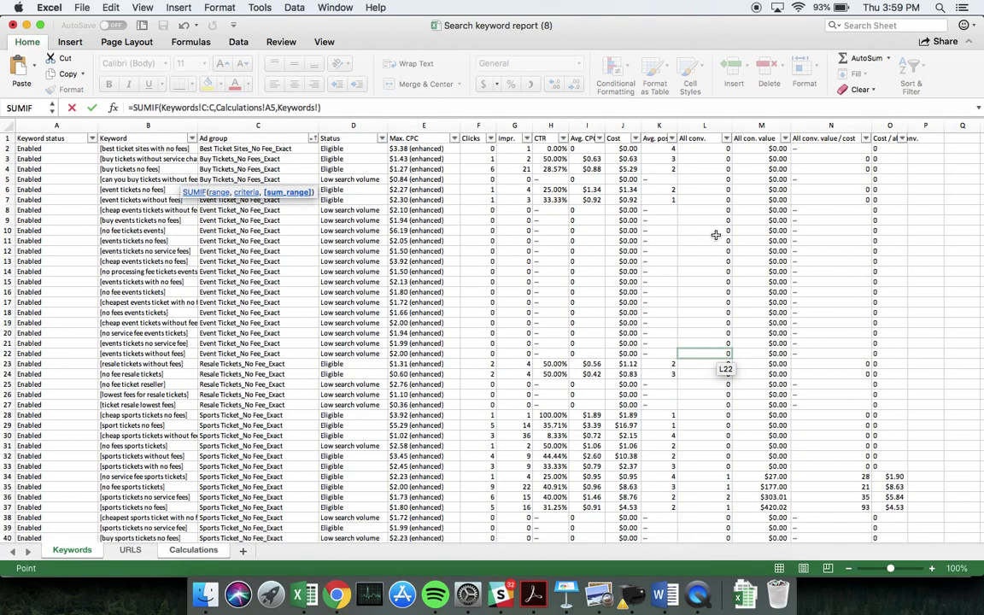
click(762, 209)
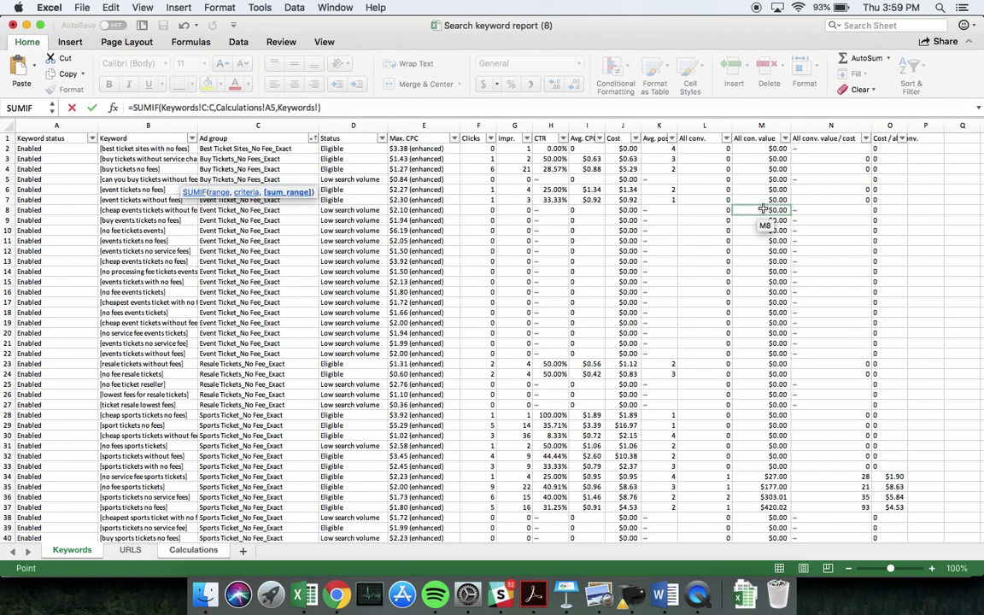
click(759, 125)
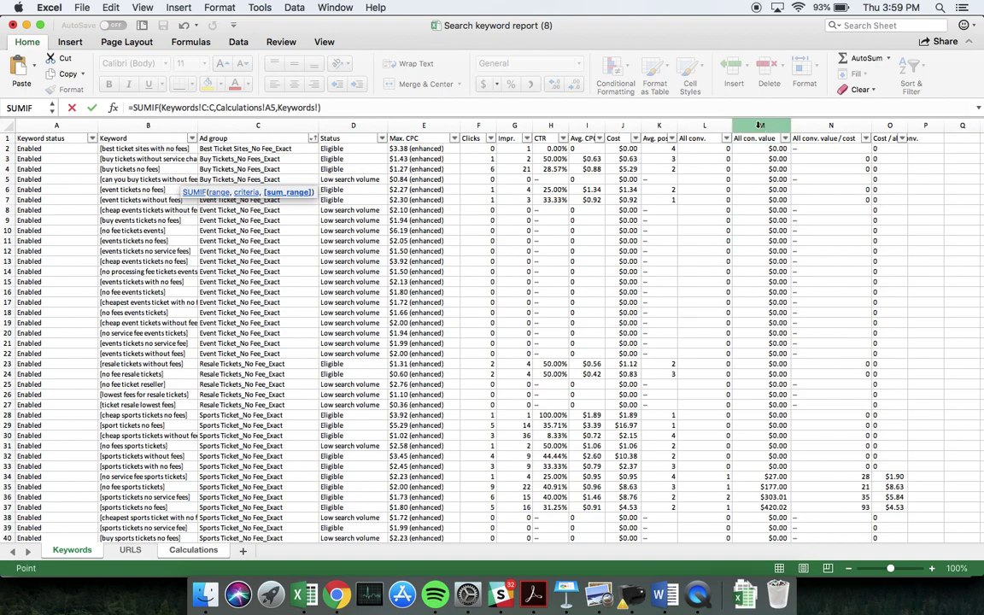
key(Return)
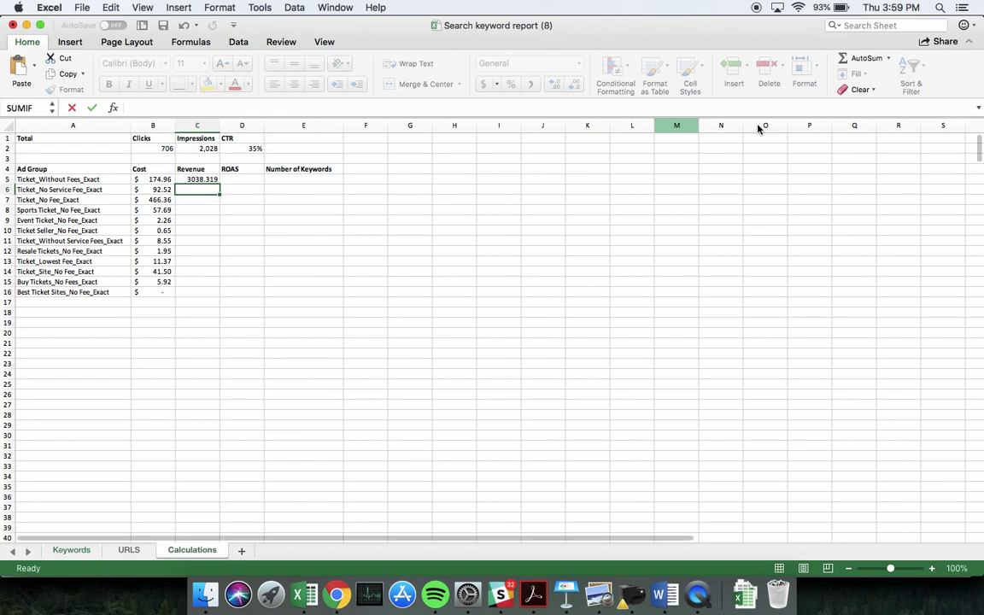
Fill the revenue formula from C5 down to C16 and apply the dollar Accounting format to the range
click(190, 179)
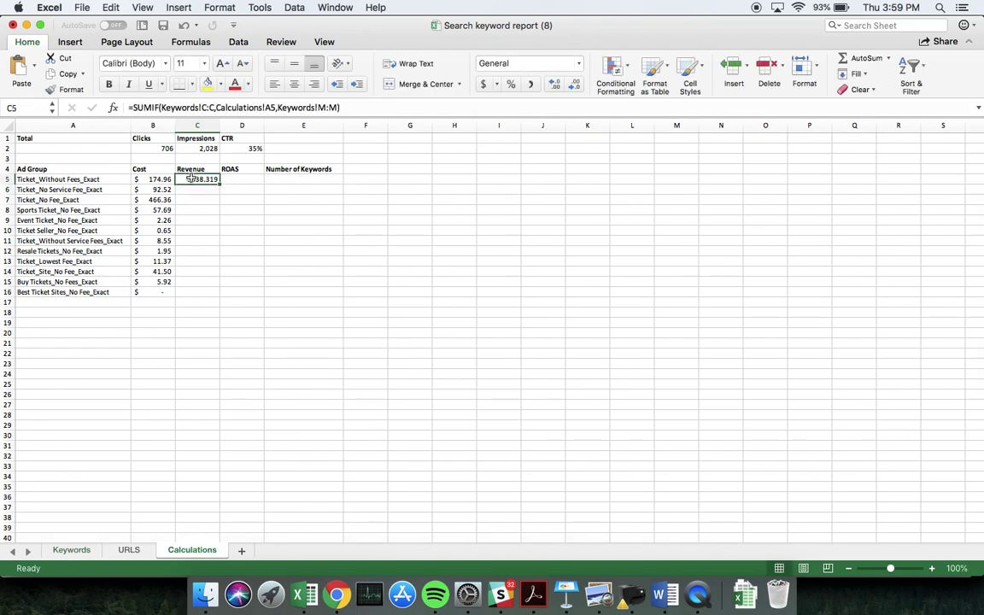
drag(220, 183, 211, 295)
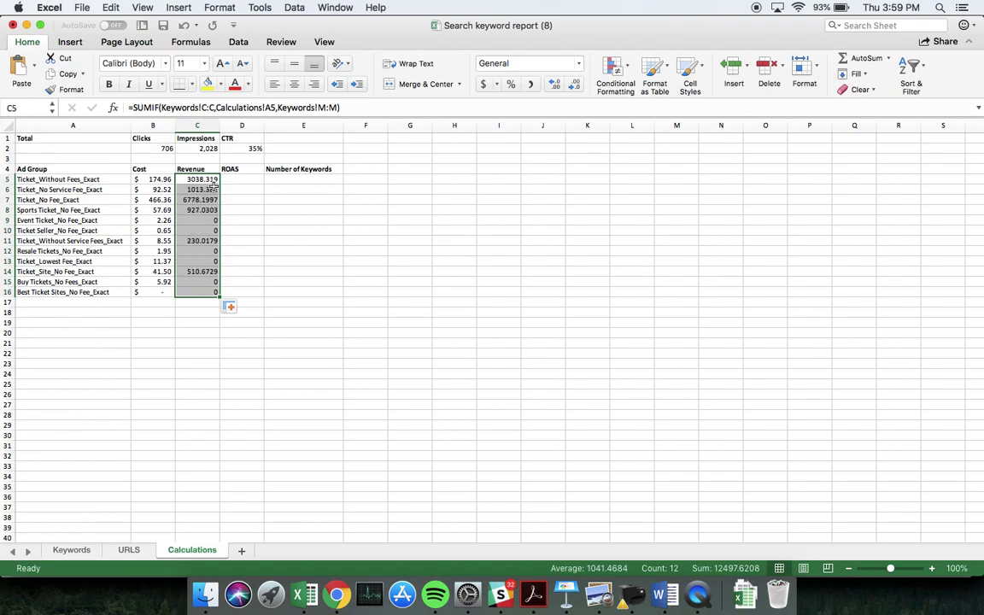
click(484, 85)
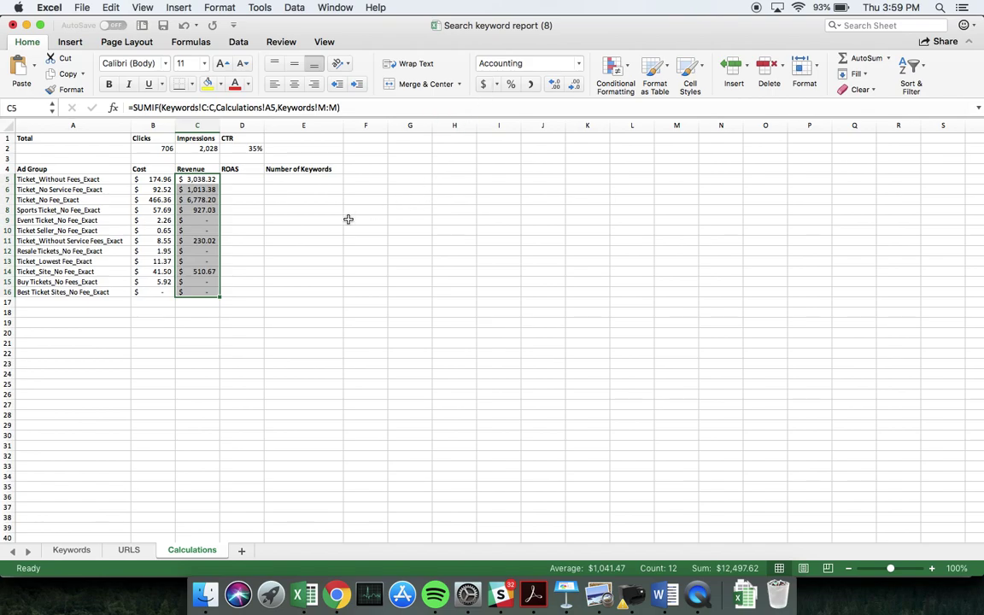
Calculate the first ad group's ROAS in cell D5 as revenue divided by cost with =C5/B5
click(241, 181)
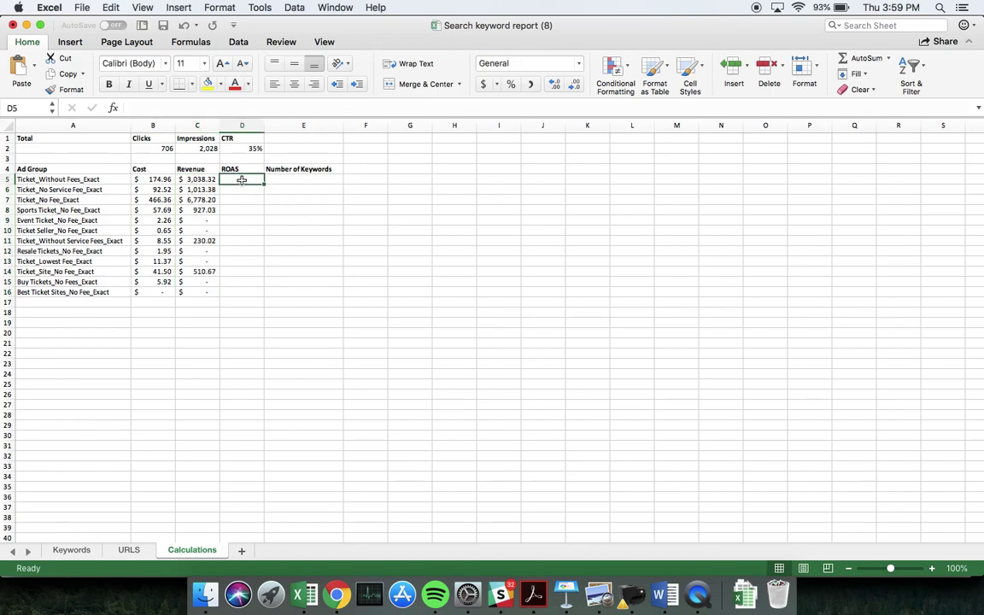
text(=)
click(199, 180)
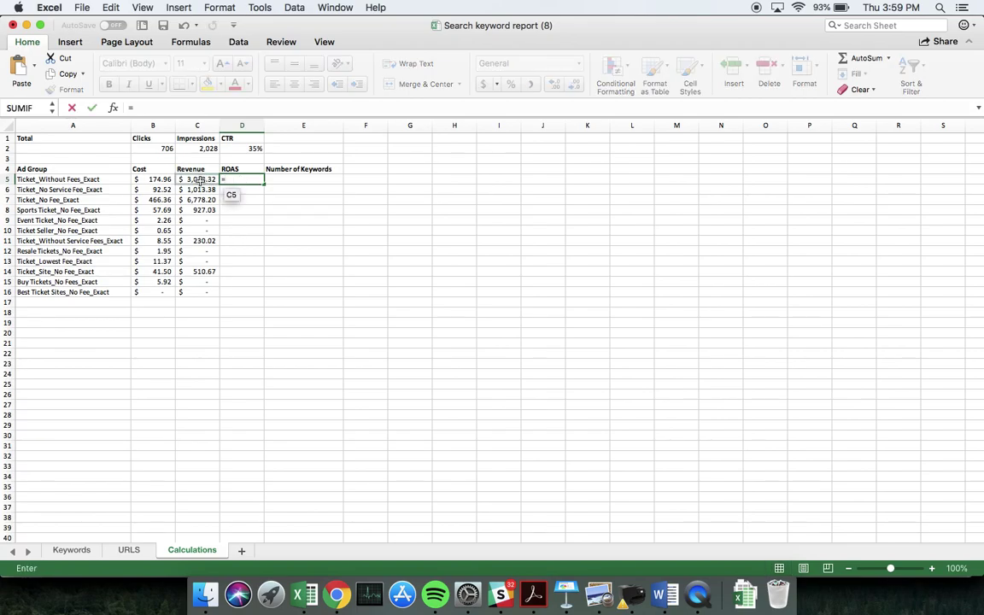
text(/)
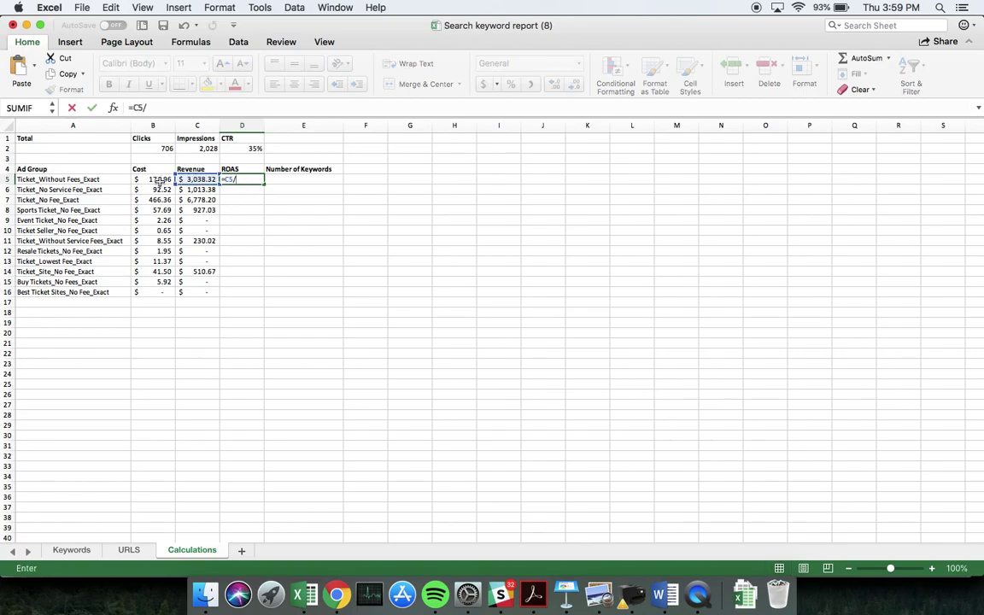
click(159, 179)
key(Return)
Fill the ROAS formula from D5 down to D16 and reduce the range to one decimal place
click(248, 180)
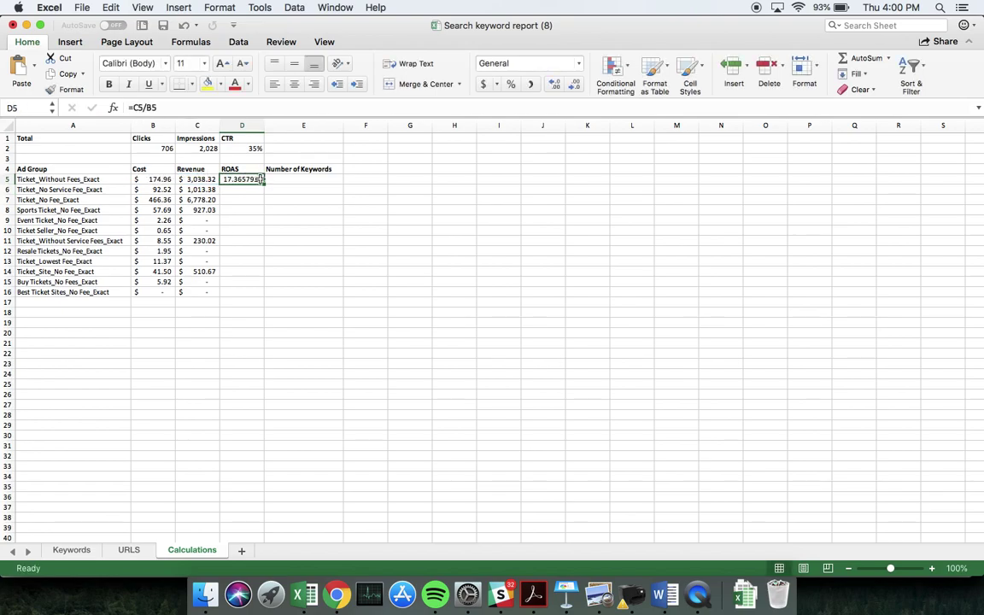
drag(265, 184, 262, 301)
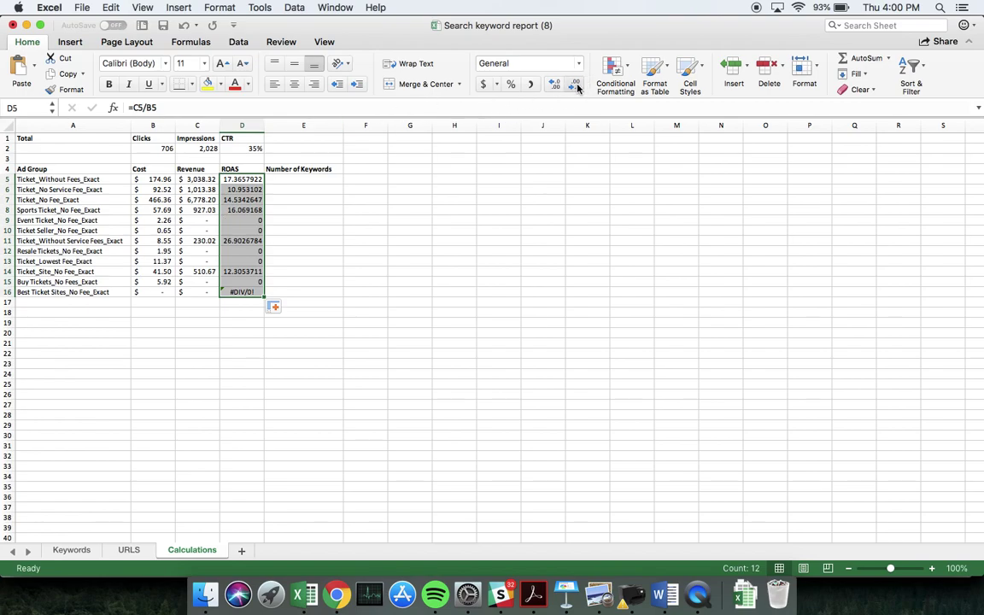
click(577, 87)
click(576, 87)
click(576, 87)
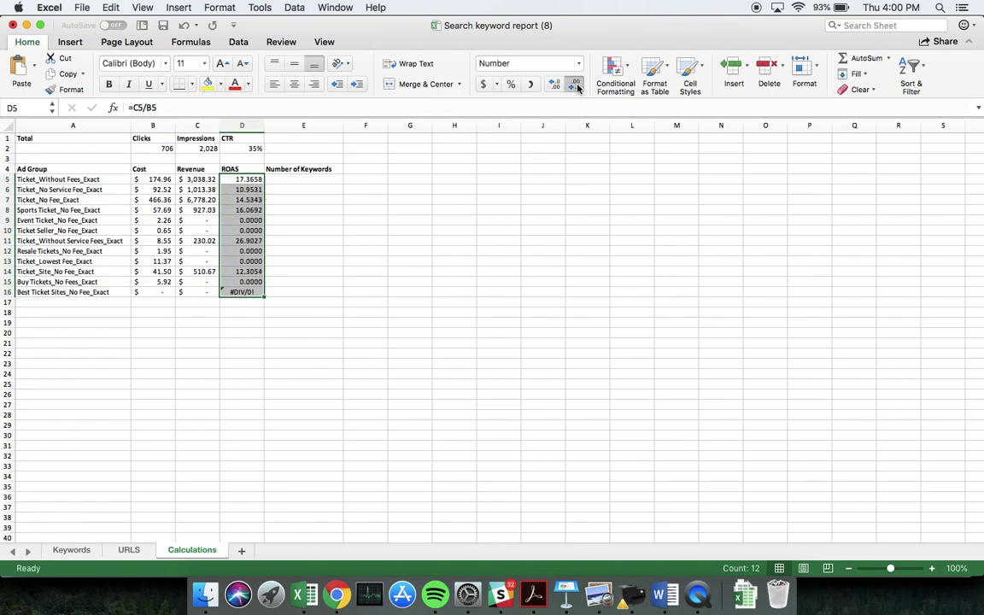
click(577, 87)
click(576, 87)
click(576, 87)
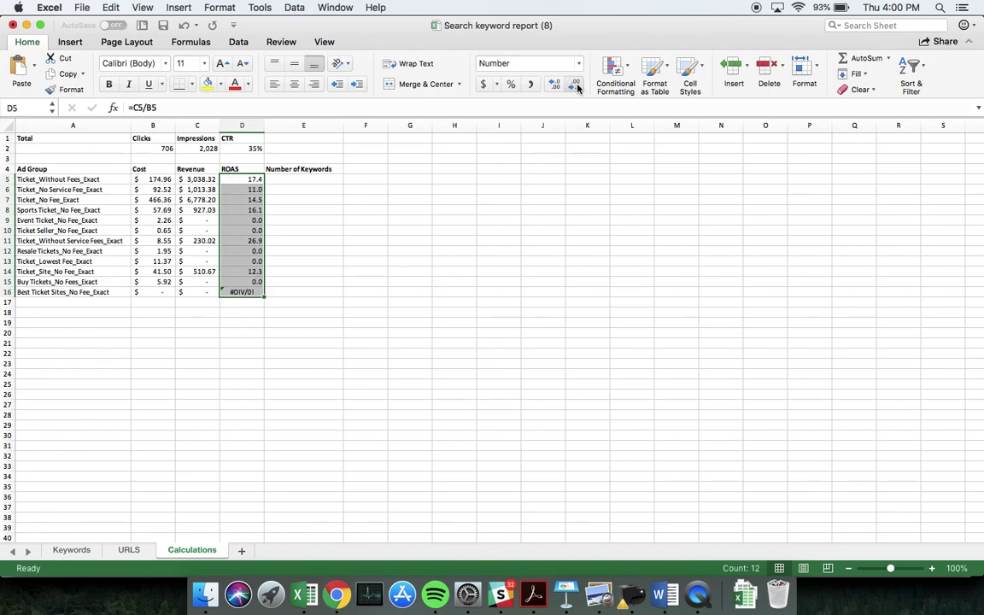
click(419, 220)
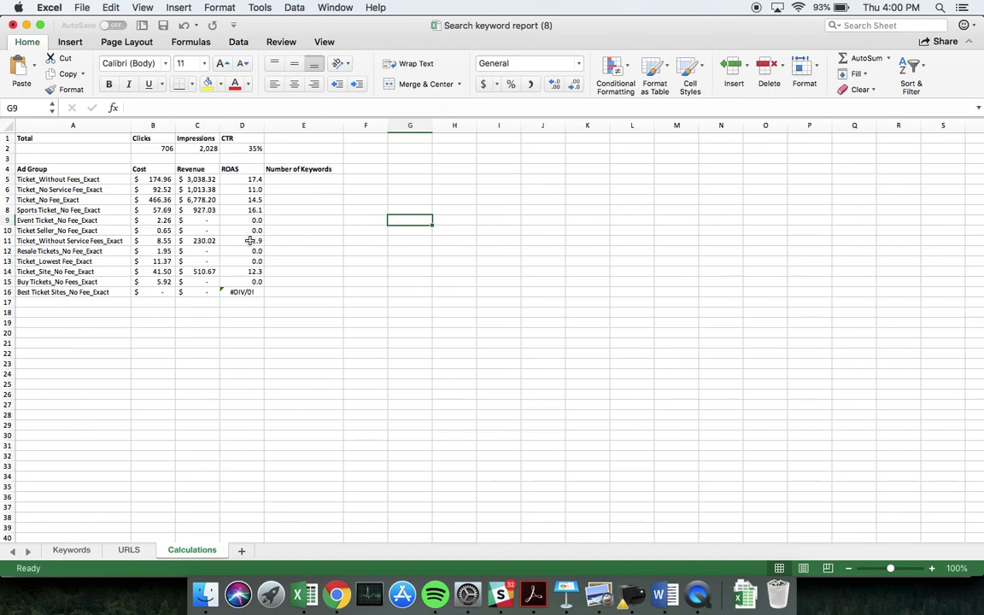
Compare ROAS against cost and revenue for the Ticket_Without Service Fees_Exact, Ticket_Without Fees_Exact and Ticket_No Fee_Exact ad groups
drag(248, 240, 107, 245)
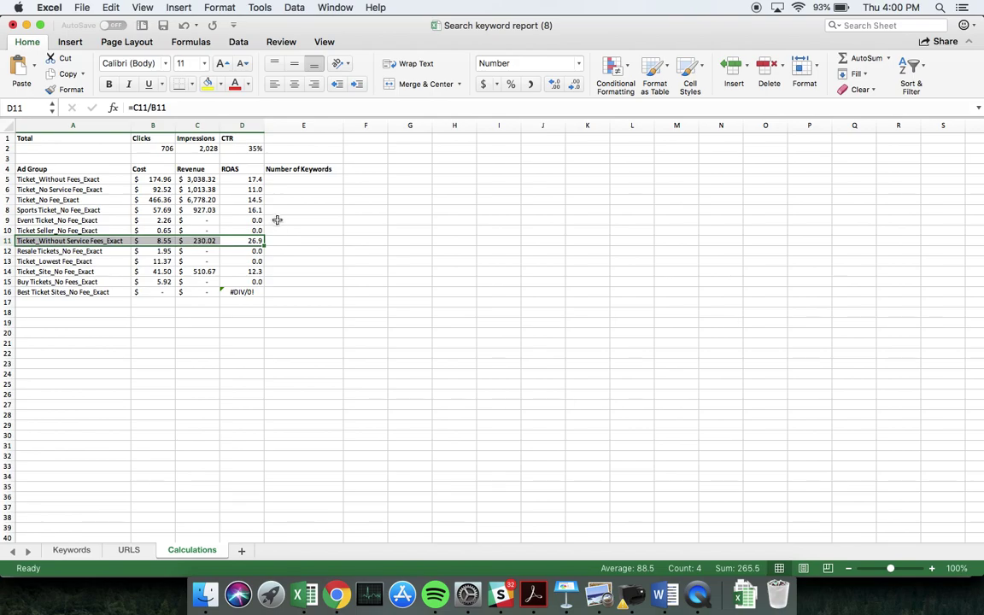
drag(227, 179, 149, 178)
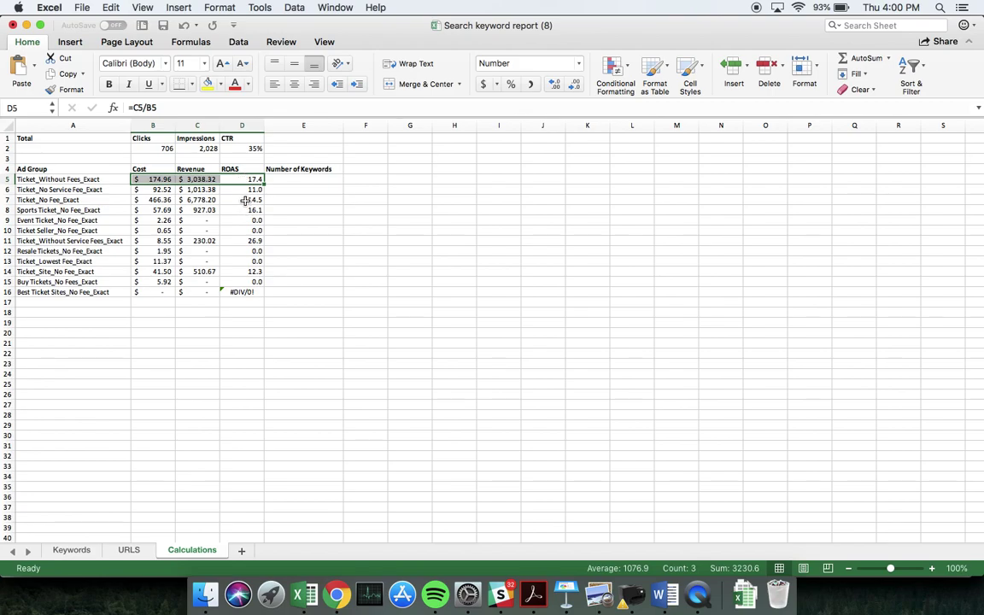
drag(243, 200, 189, 197)
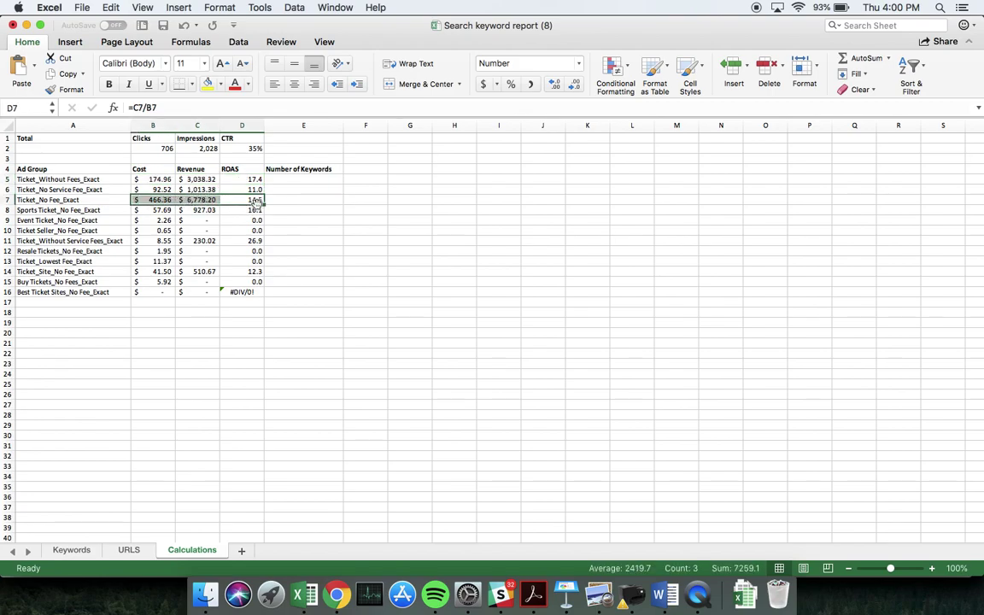
click(316, 203)
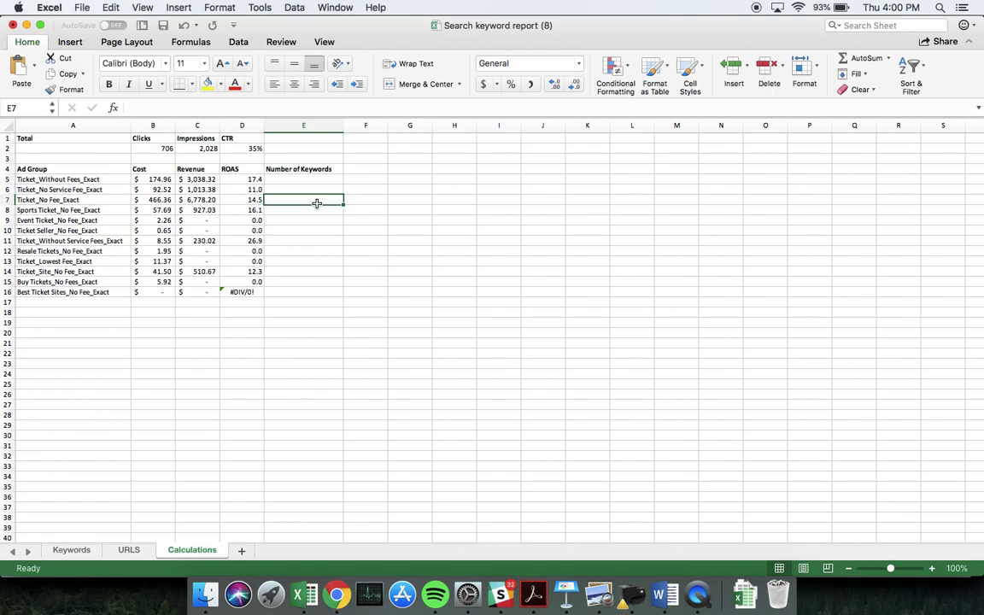
Count the first ad group's keywords in Calculations cell E5 with =COUNTIF(Keywords!C:C,Calculations!A5)
click(297, 182)
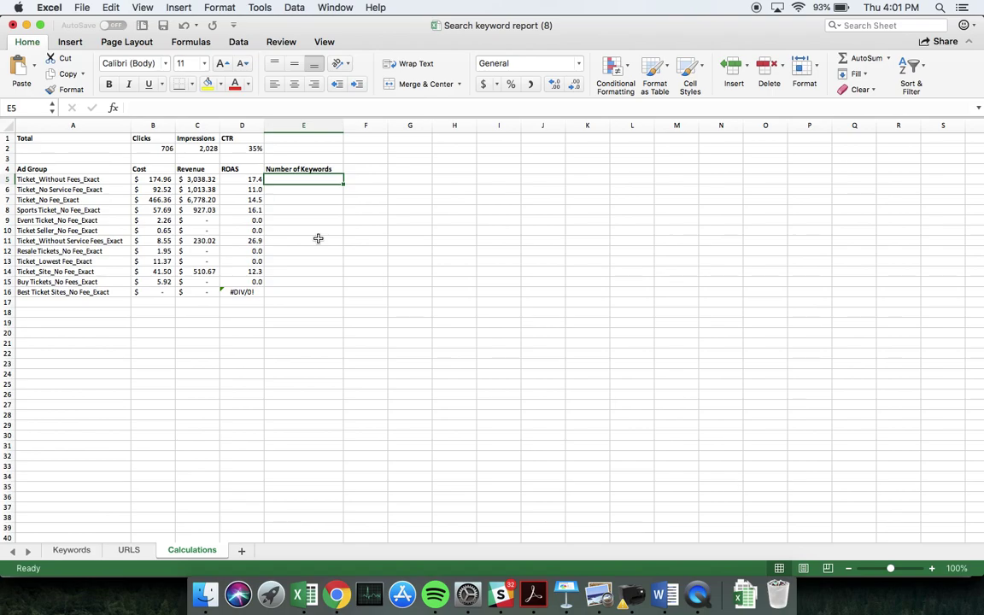
click(71, 549)
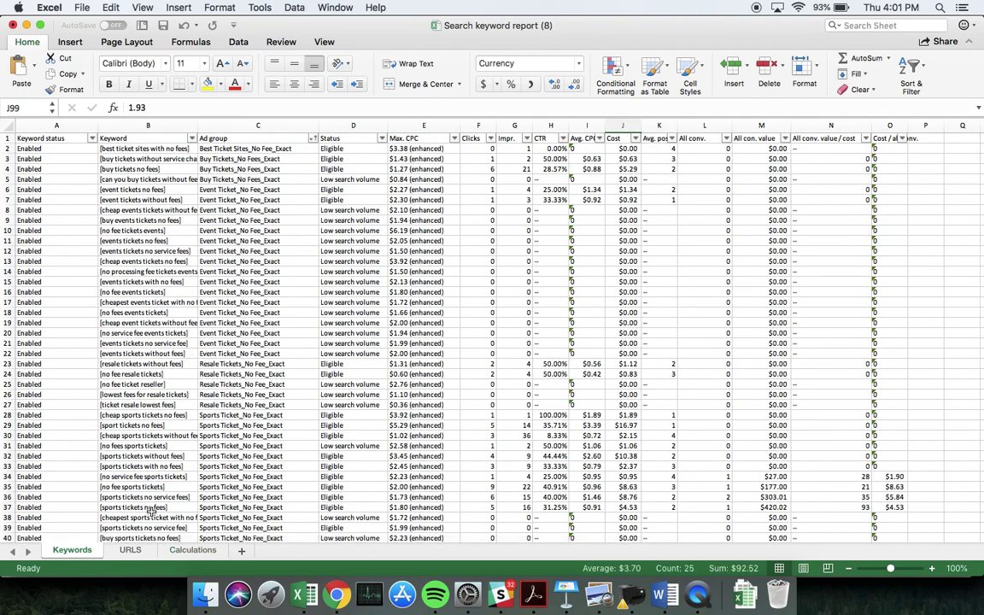
click(199, 550)
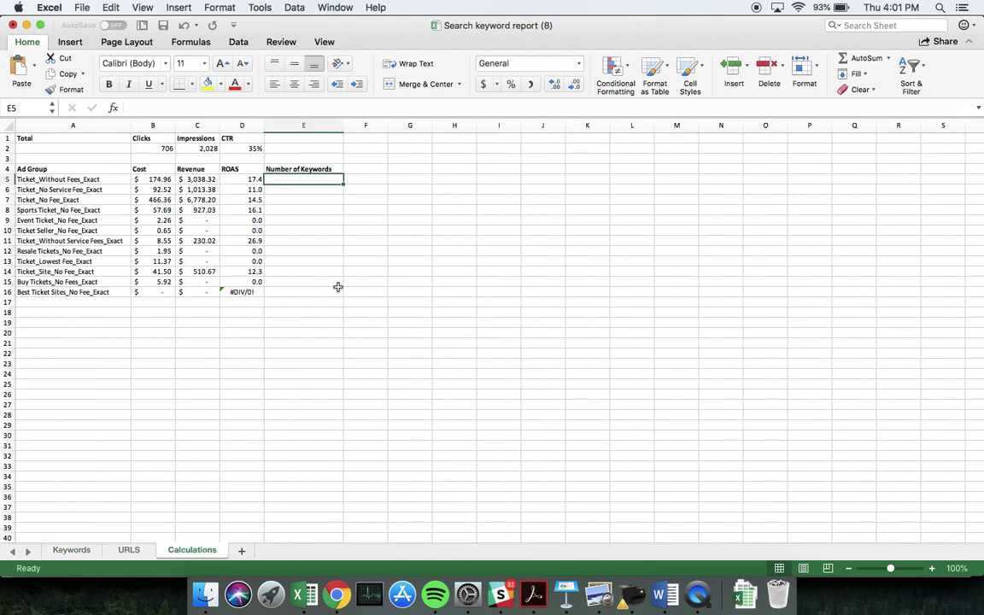
text(=)
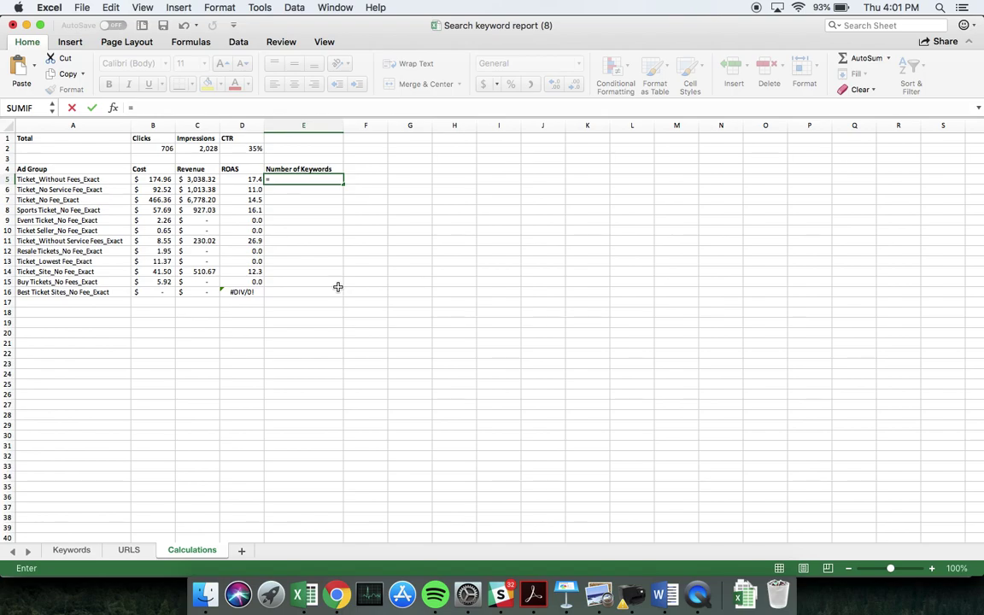
text(coun)
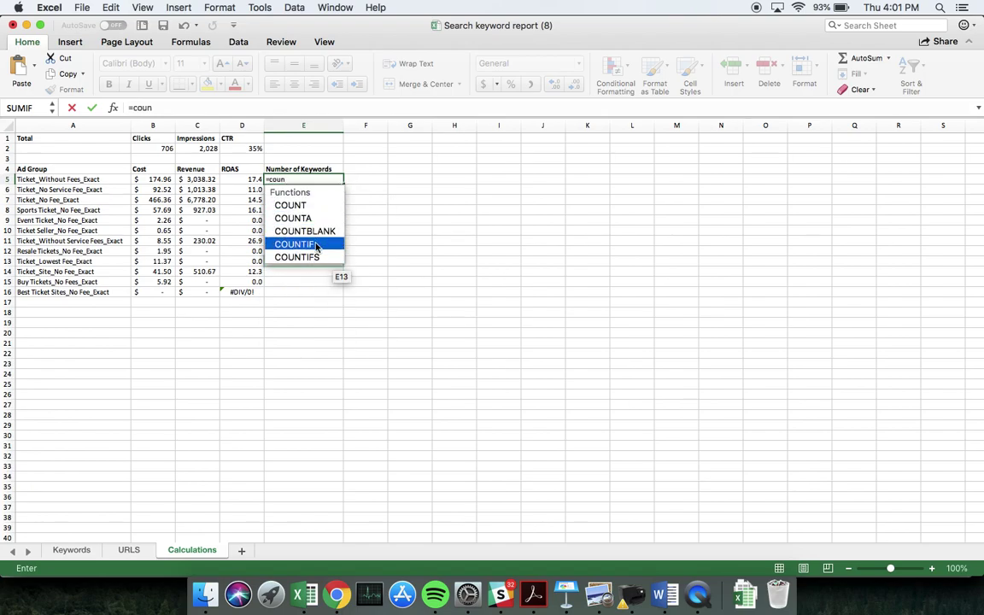
double_click(316, 247)
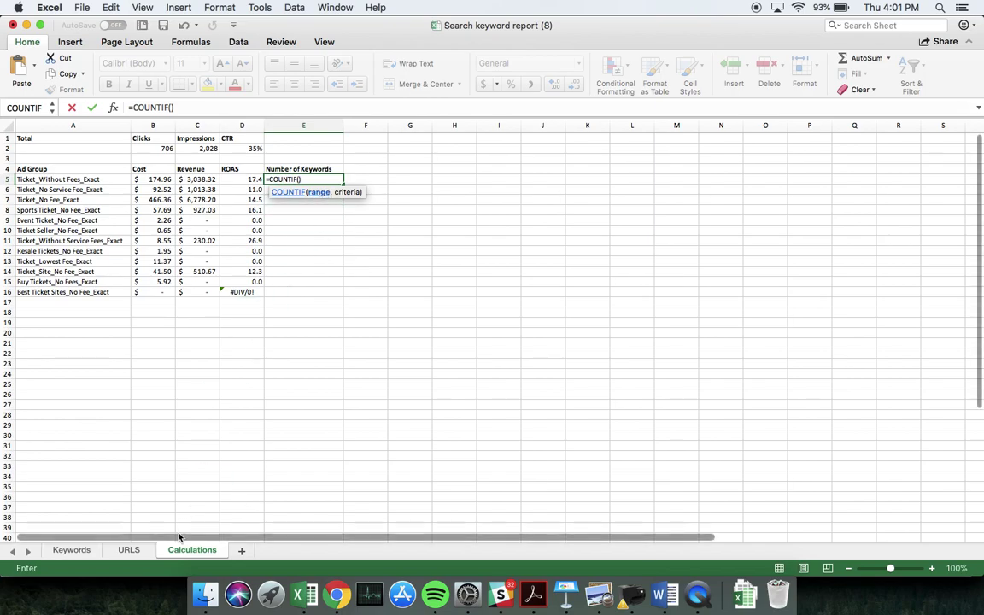
click(72, 552)
click(229, 121)
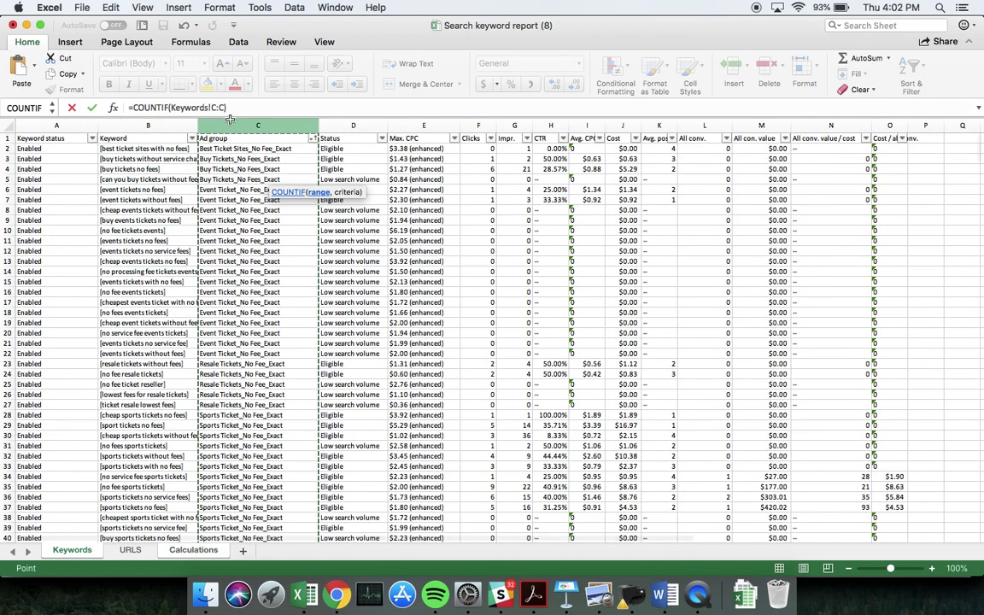
text(,)
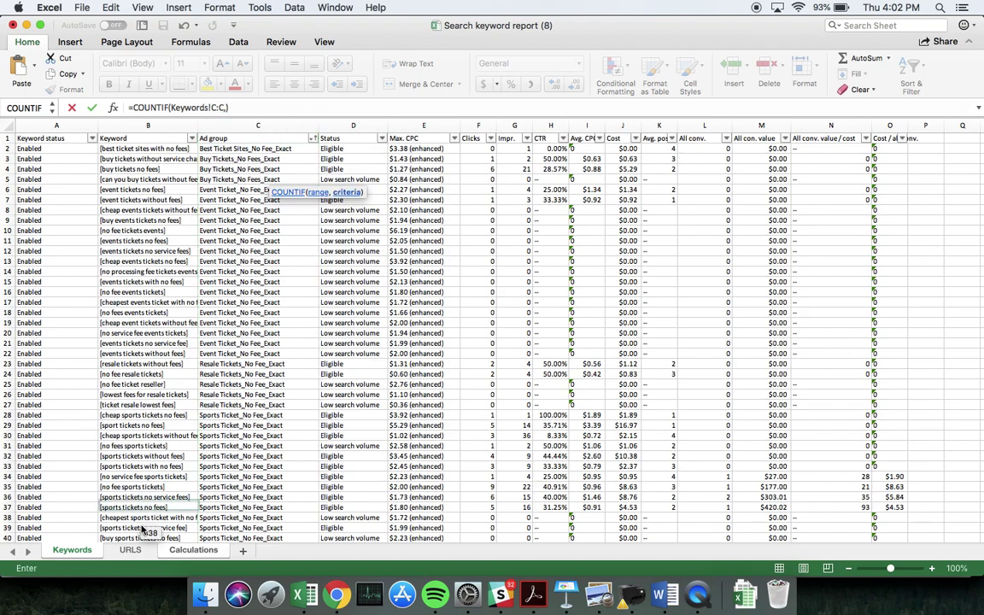
click(181, 550)
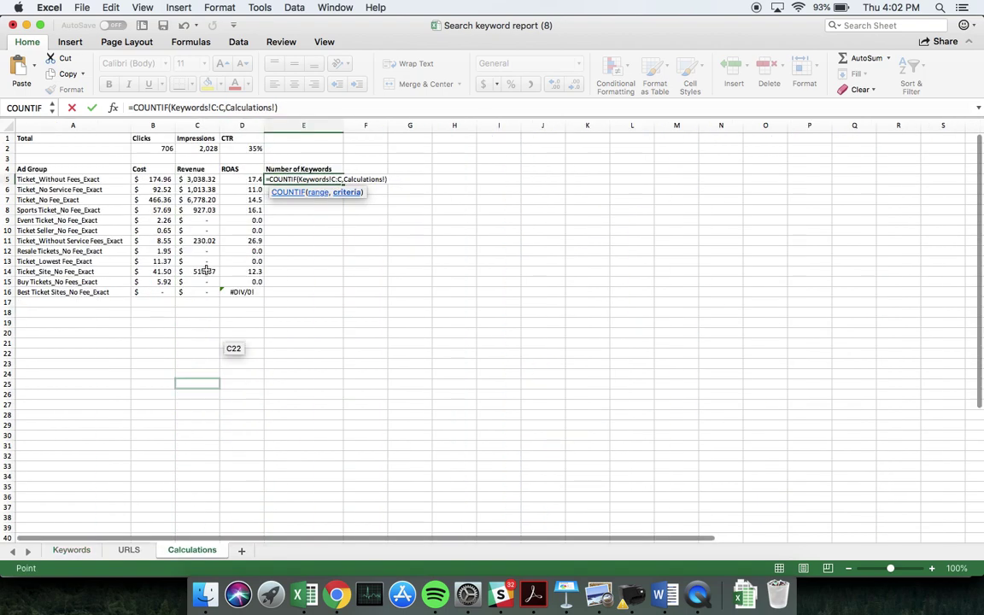
click(94, 179)
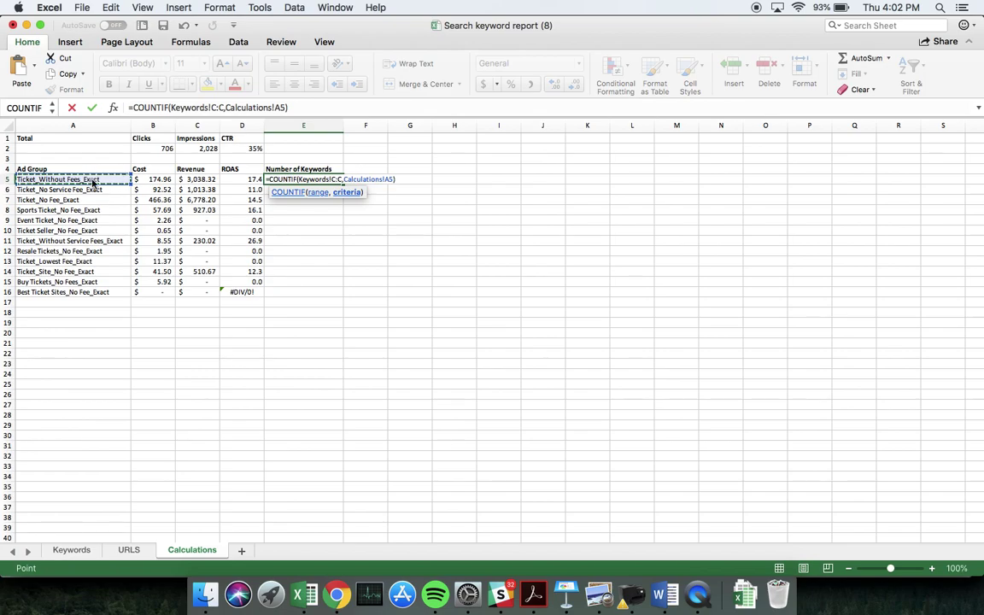
key(Return)
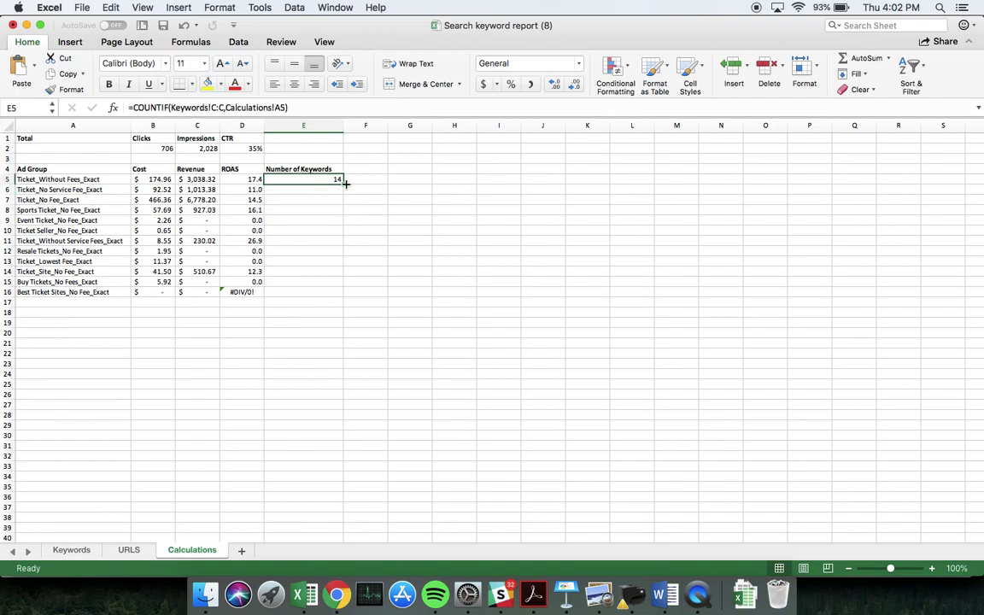
Fill the keyword count formula from E5 down to E16
drag(344, 184, 337, 294)
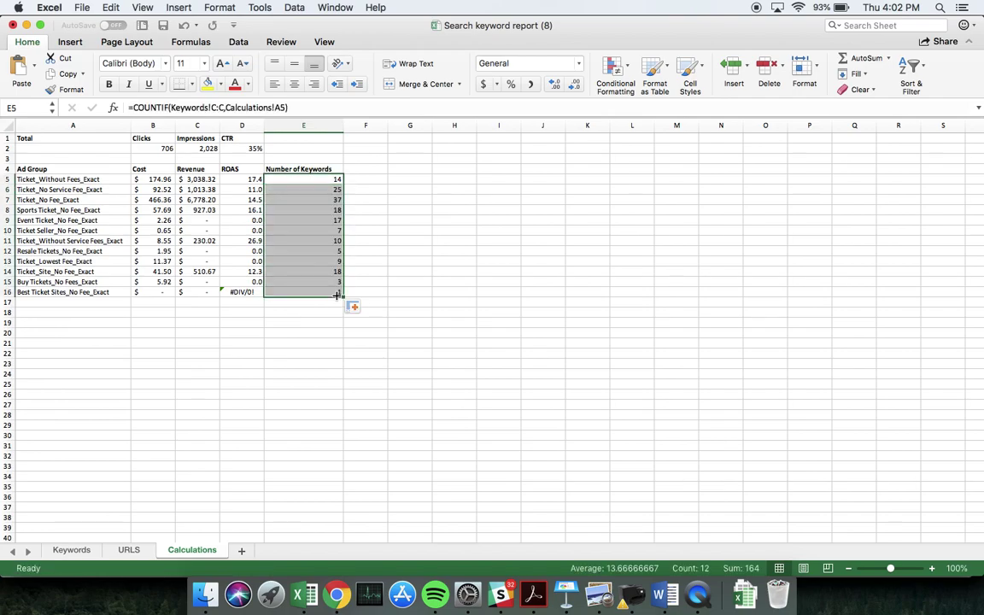
click(364, 210)
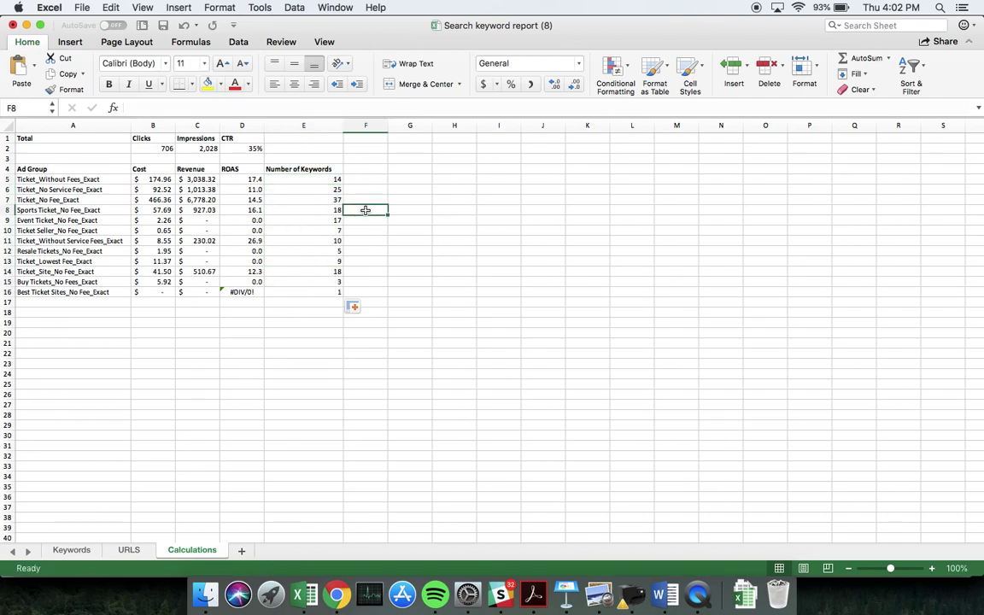
click(366, 200)
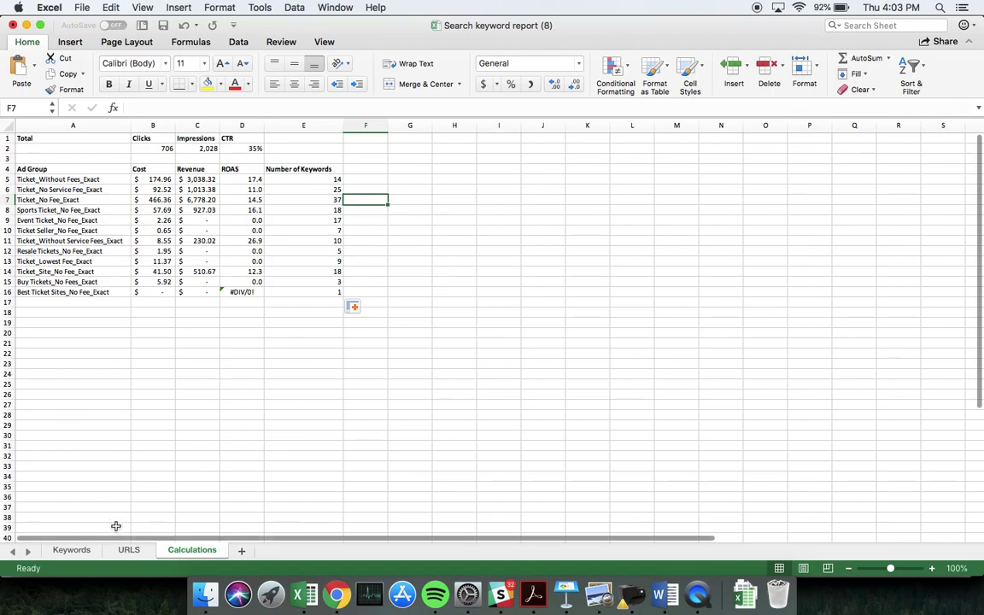
Insert a new column before Clicks on the Keywords sheet and give it the header Final URL
click(122, 553)
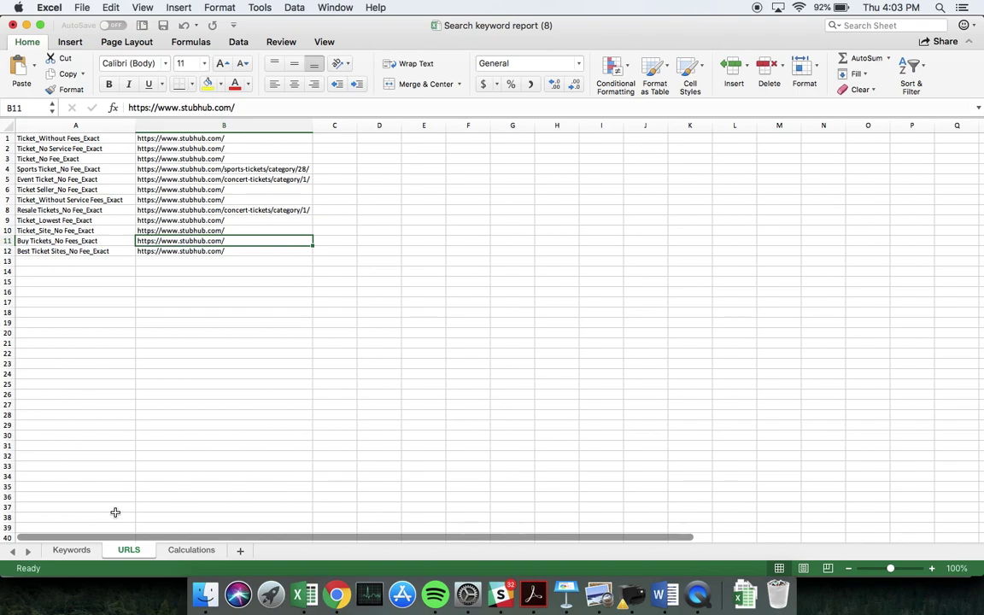
click(72, 550)
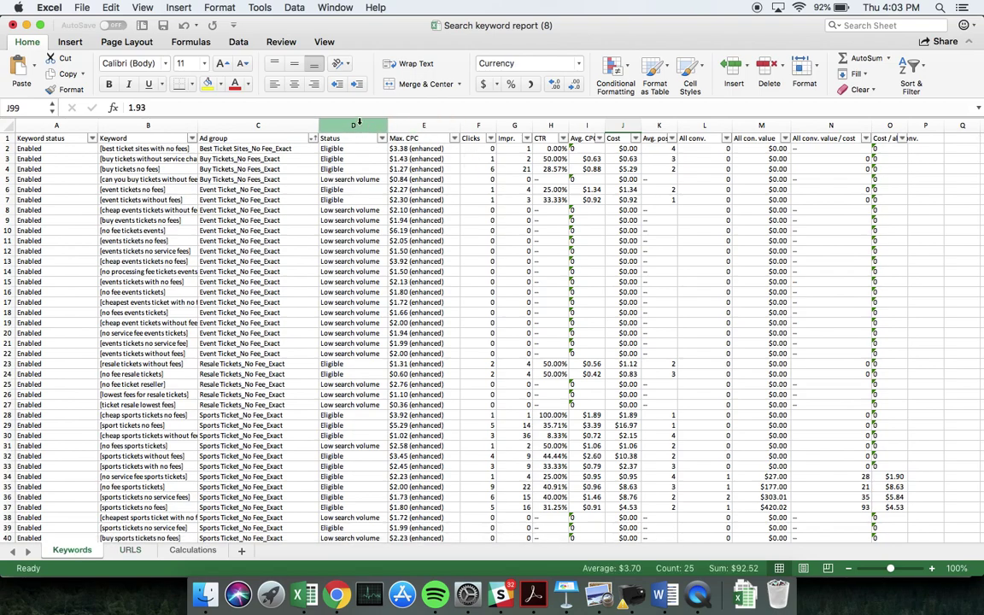
right_click(477, 126)
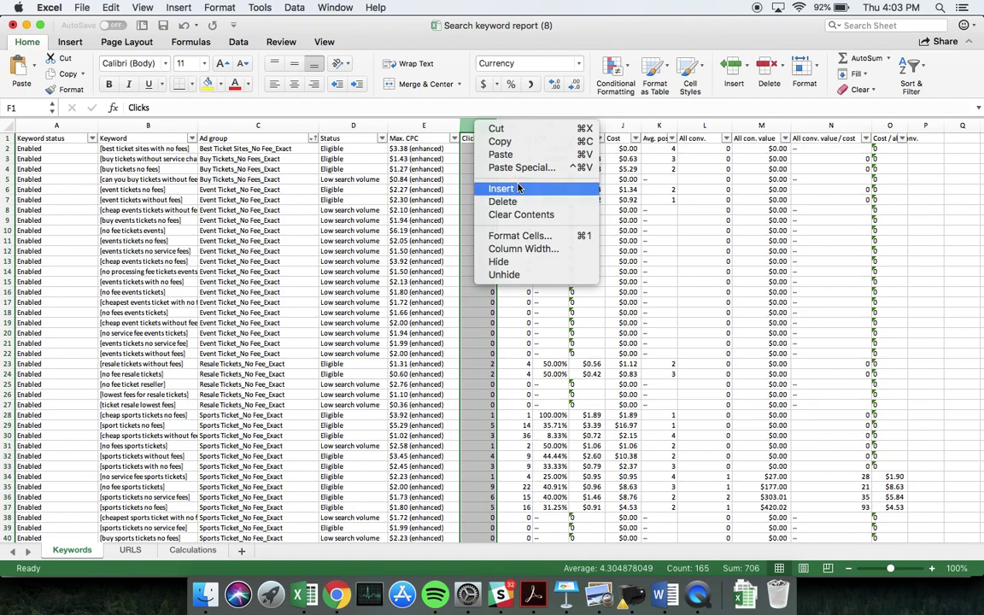
click(502, 188)
text(Fin)
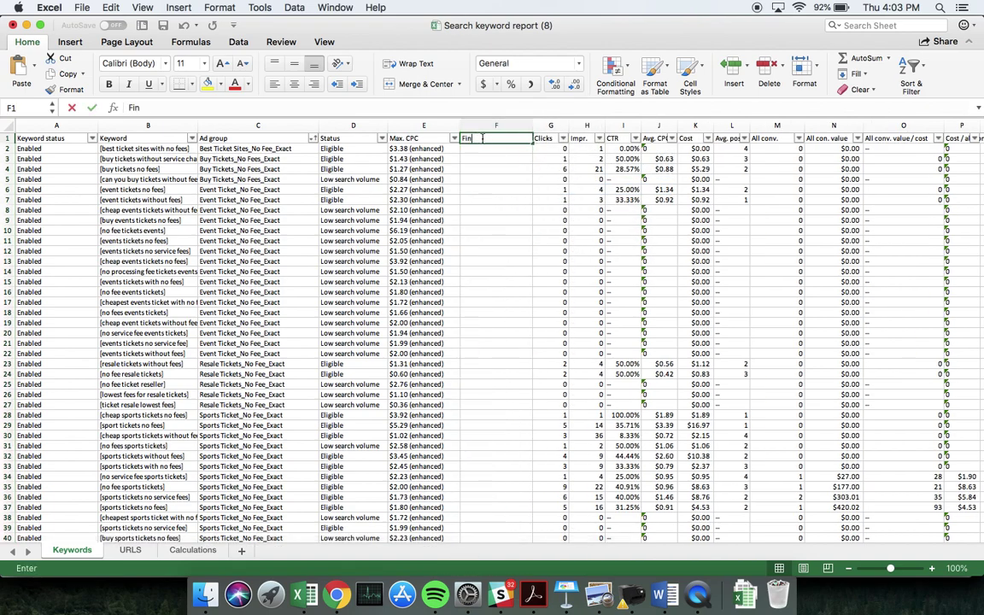
text(al URL)
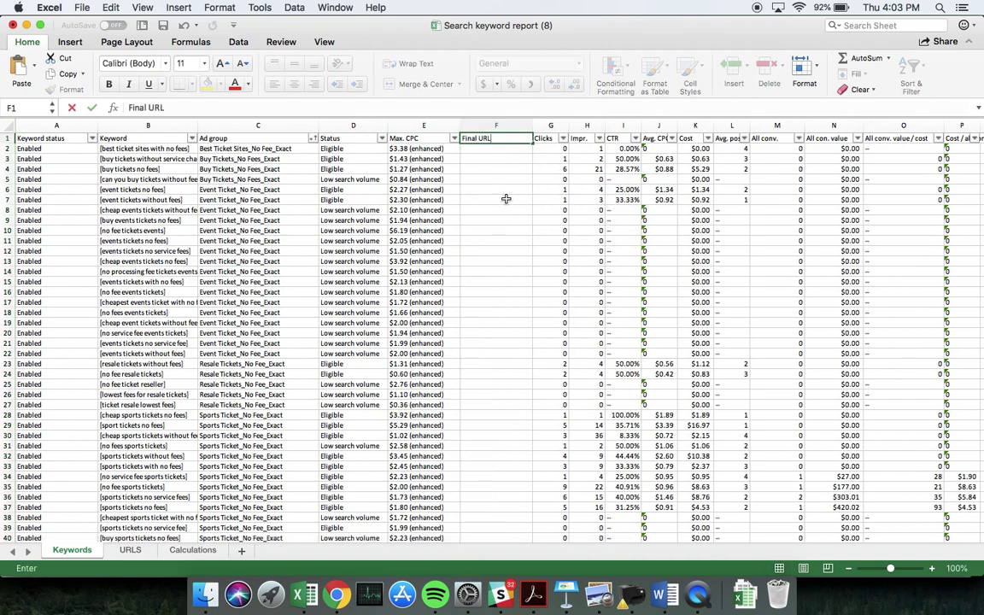
key(Return)
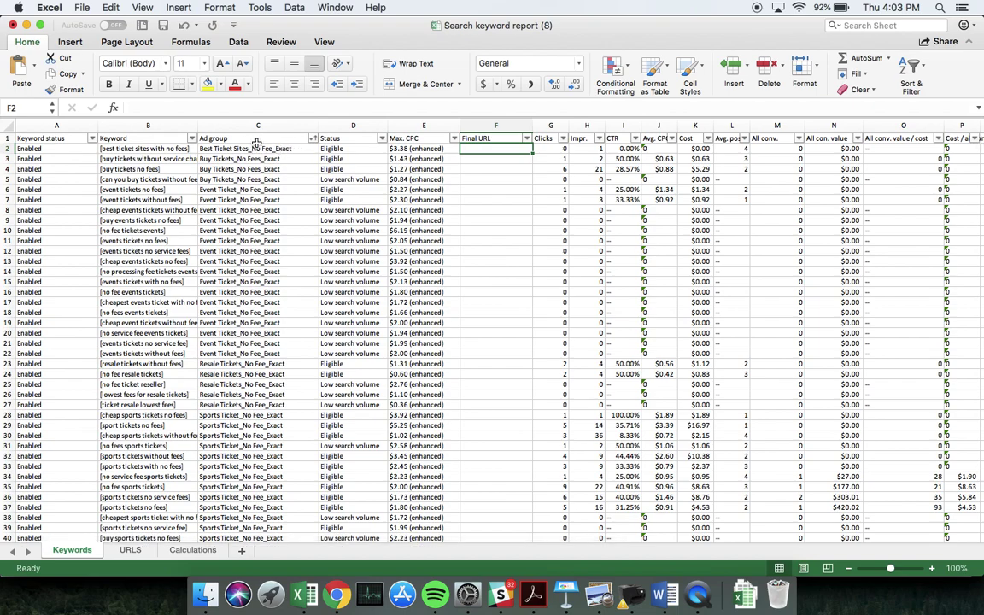
Look up the first keyword's URL by ad group in Keywords cell F2 with =VLOOKUP(C2,URLS!A:B,2,0)
click(129, 551)
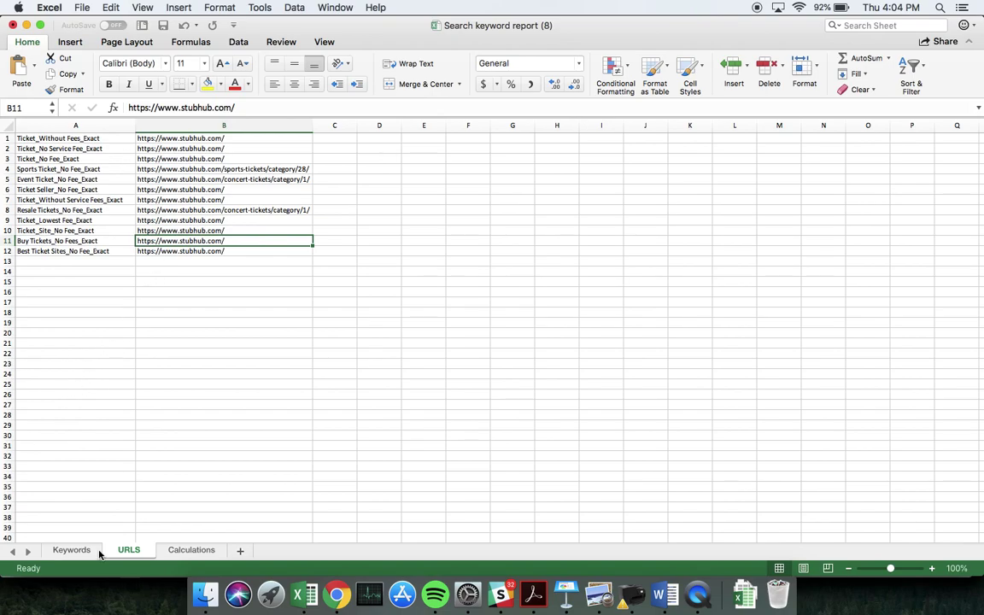
click(73, 550)
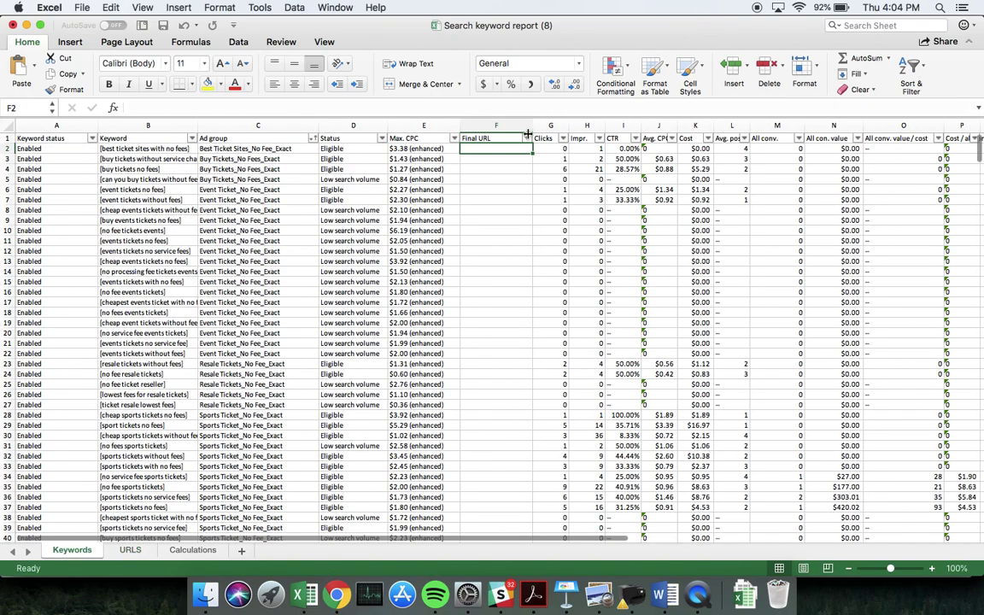
text(=vl)
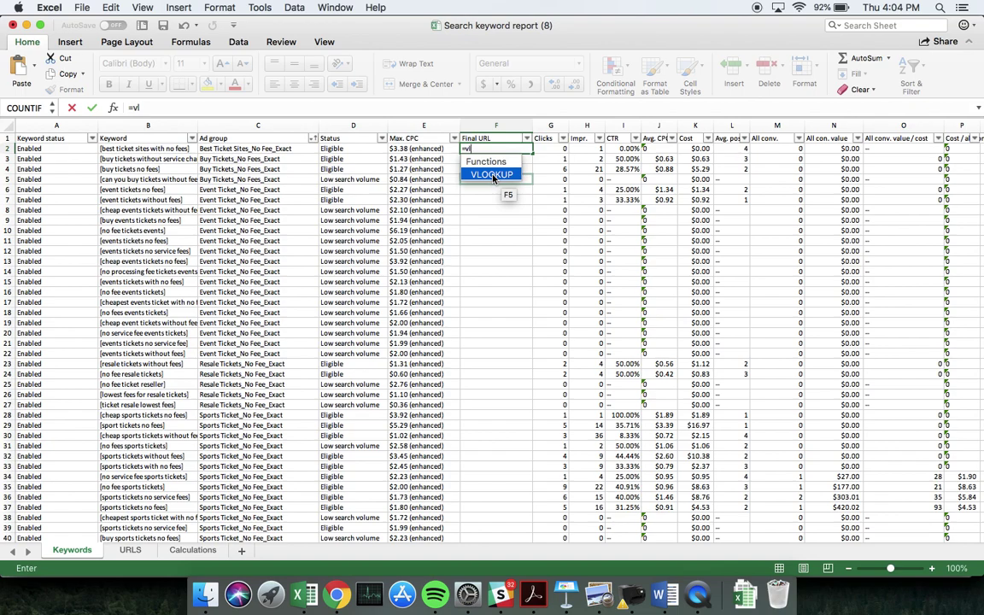
double_click(492, 175)
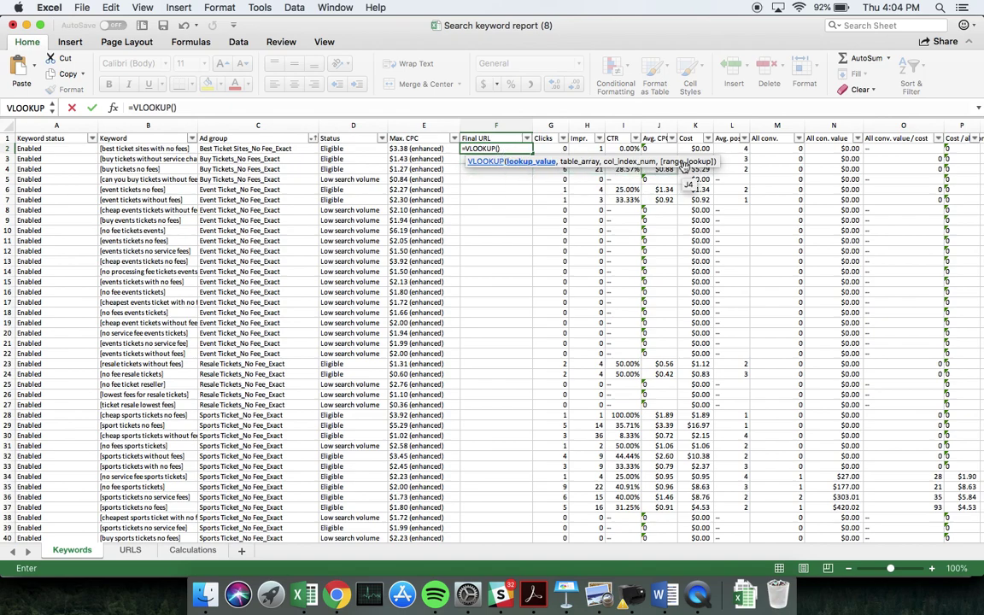
click(276, 148)
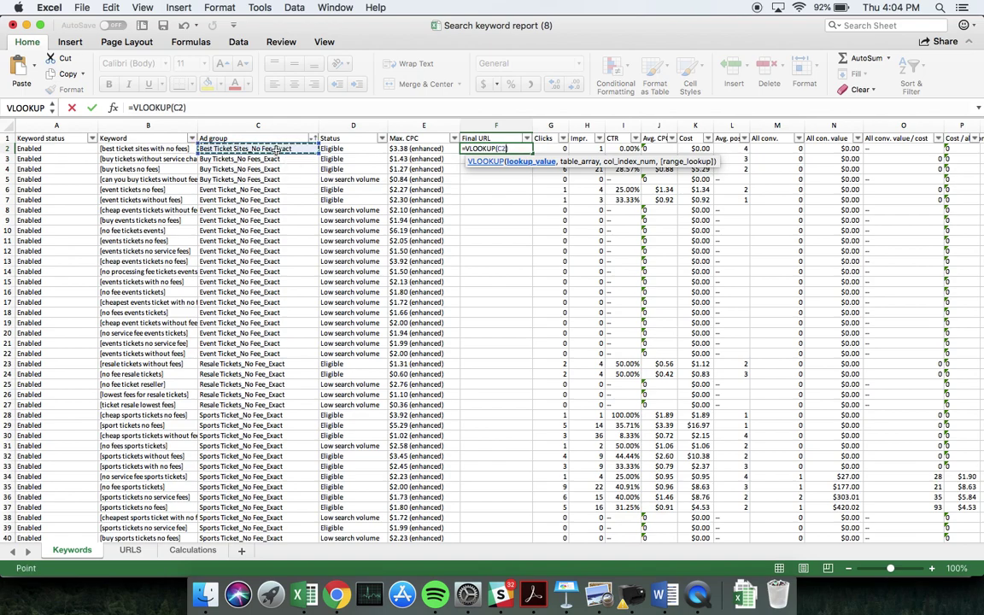
text(,)
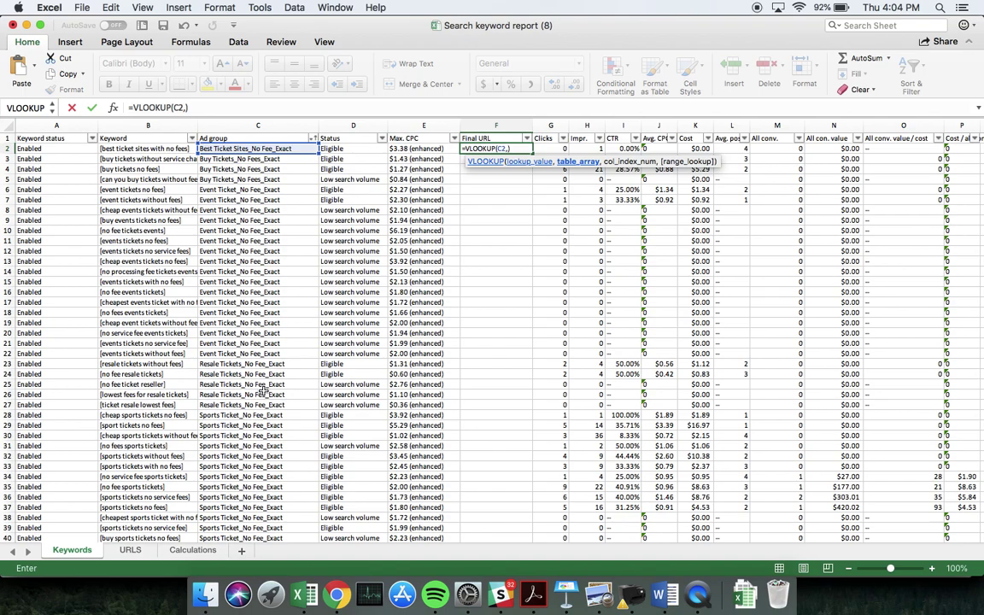
click(124, 553)
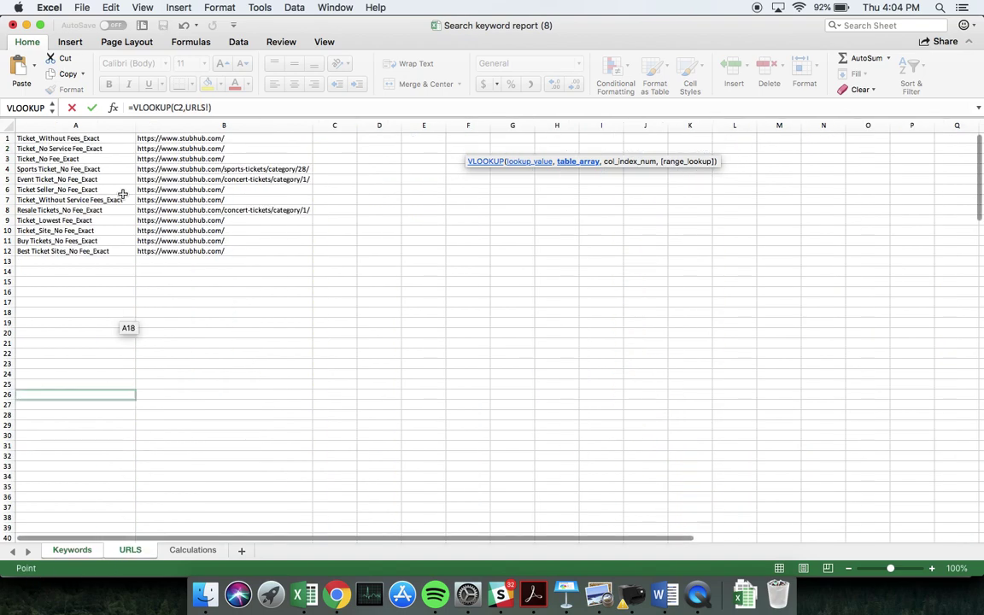
drag(75, 126, 172, 122)
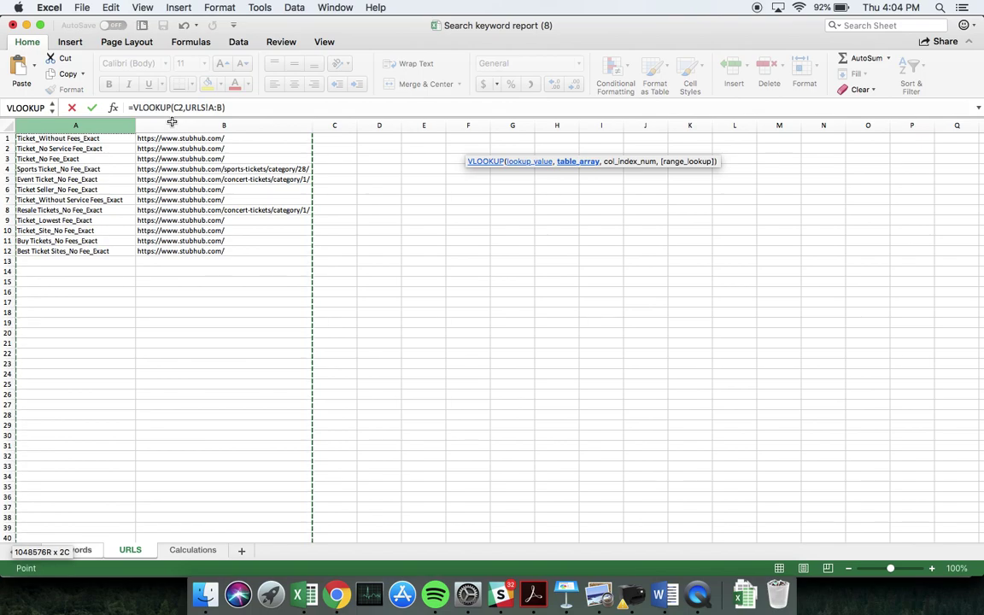
text(,)
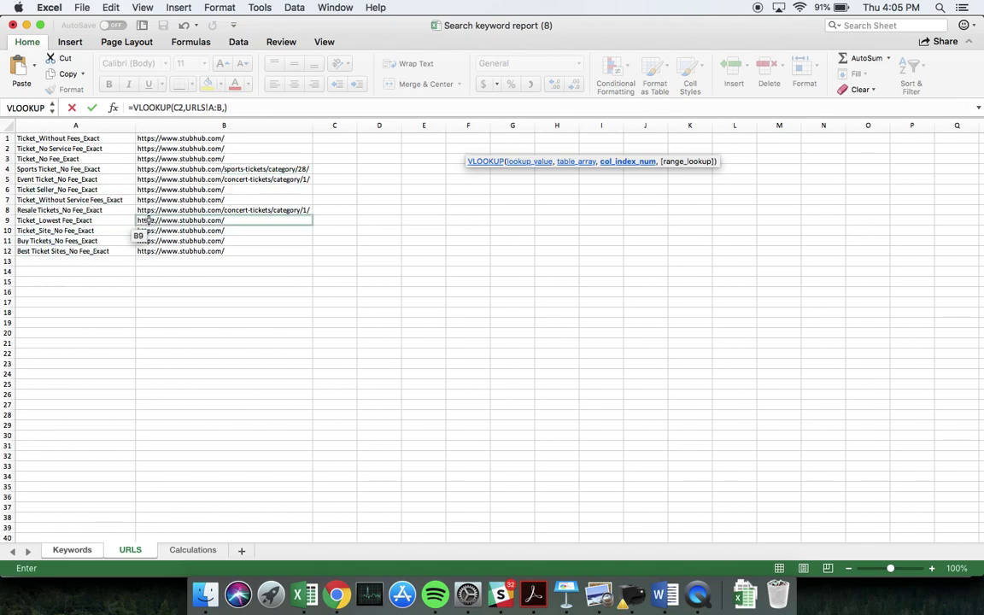
text(2)
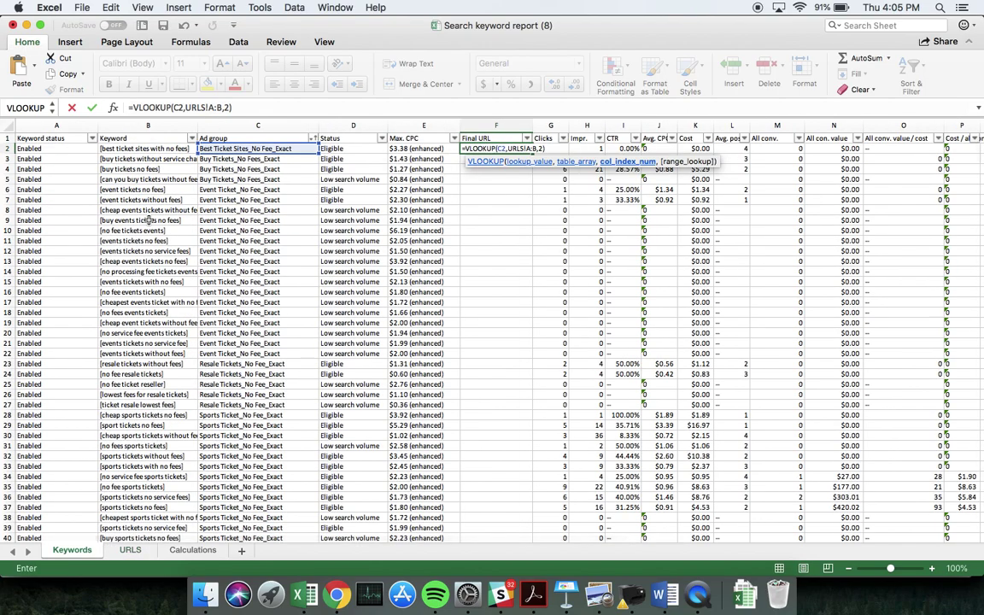
text(,)
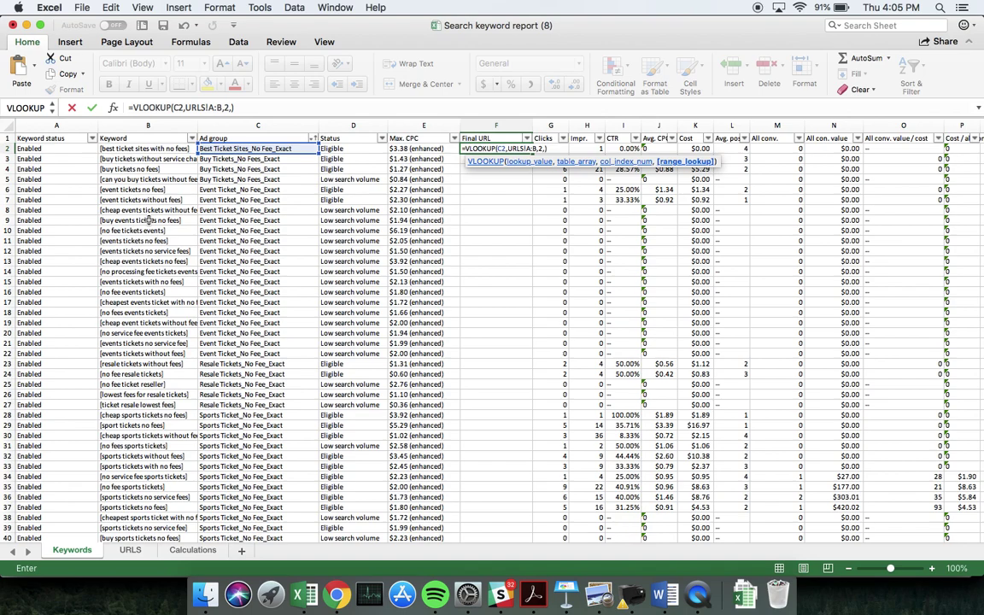
text(0)
key(Return)
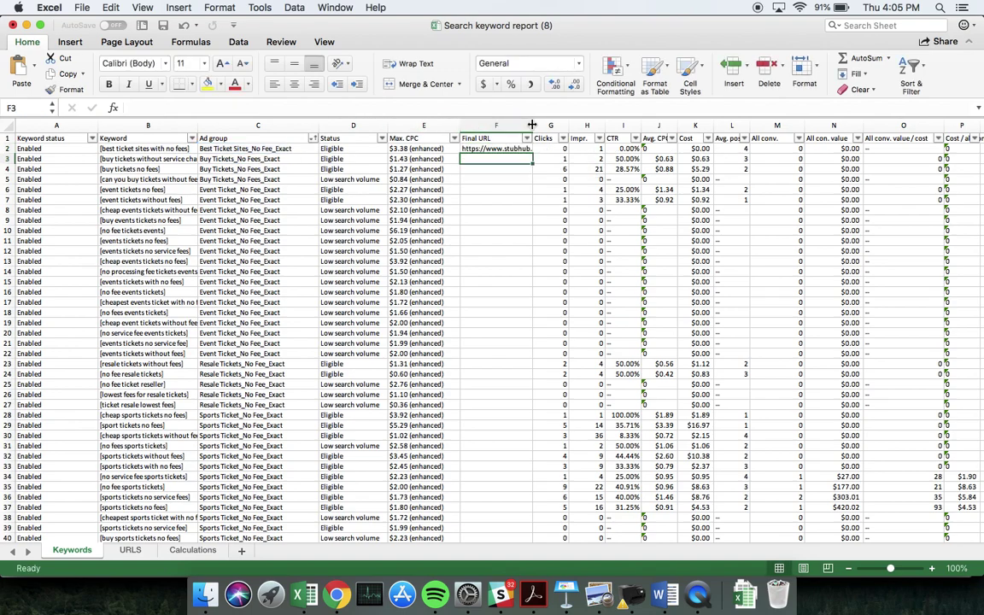
Fill the VLOOKUP formula from F2 down the whole Final URL column and widen the column to fit the full URLs
drag(532, 125, 599, 124)
click(578, 151)
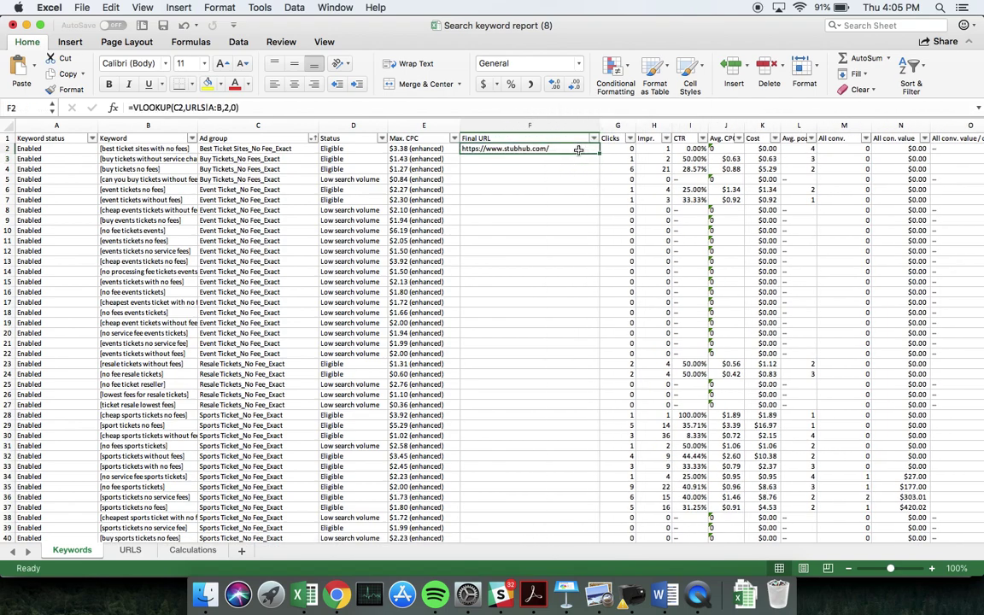
double_click(599, 152)
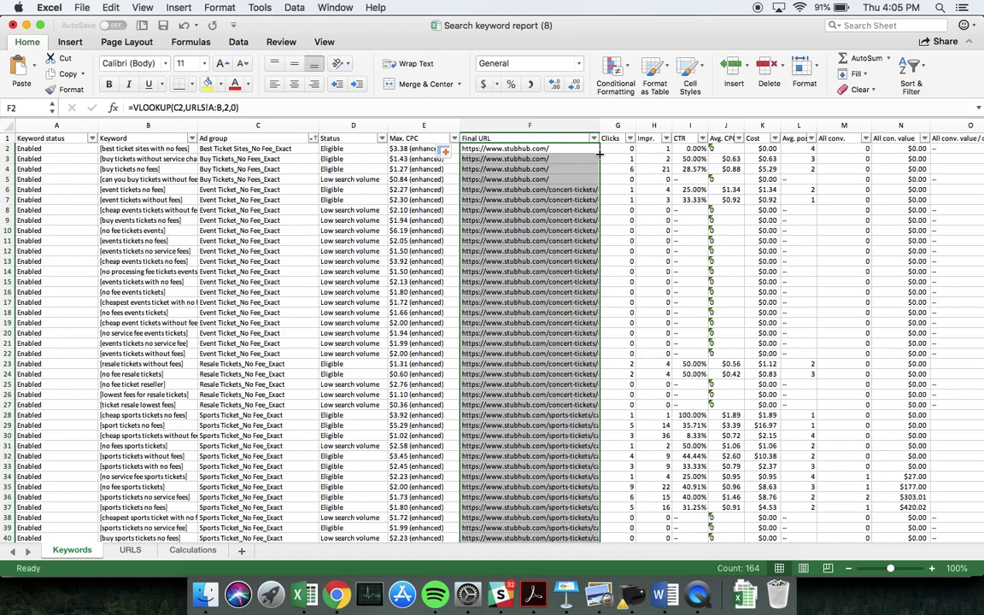
drag(601, 124, 669, 125)
Check the filled Final URL values on the Keywords sheet against the ad group URLs listed on the URLS sheet
scroll(531, 263, down, 3)
scroll(531, 263, right, 1)
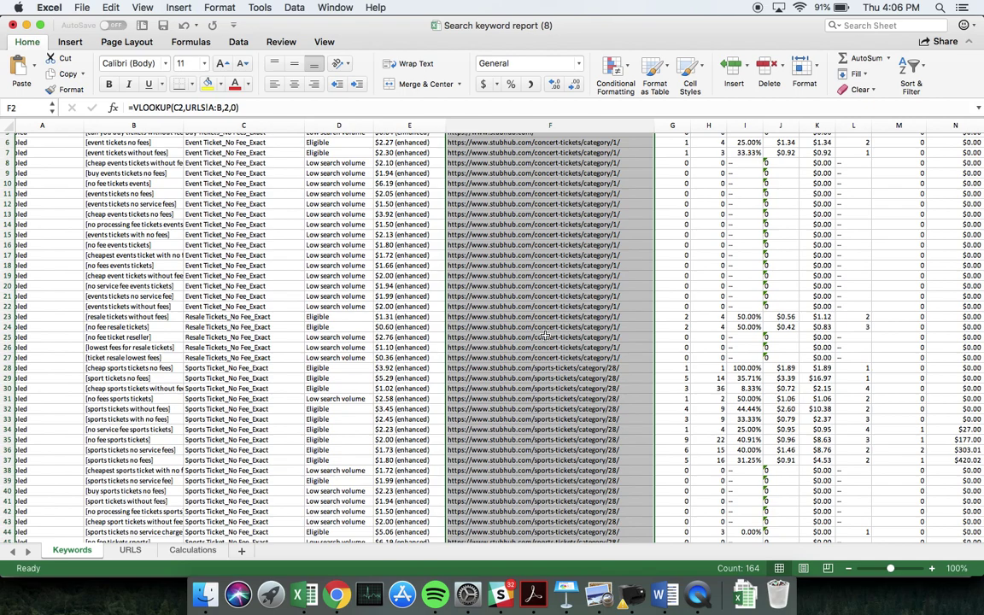
click(128, 549)
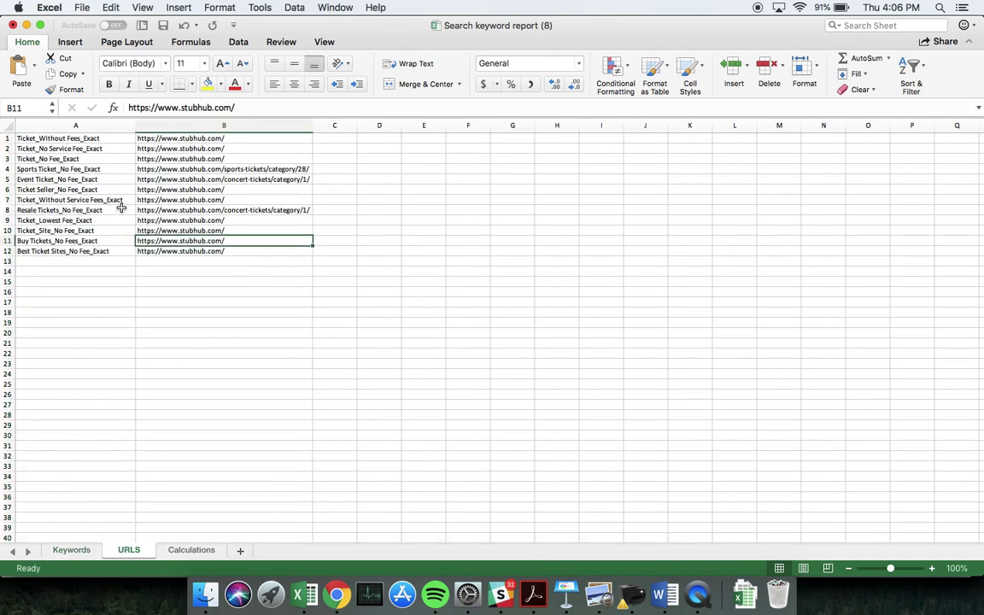
click(78, 550)
scroll(493, 340, down, 5)
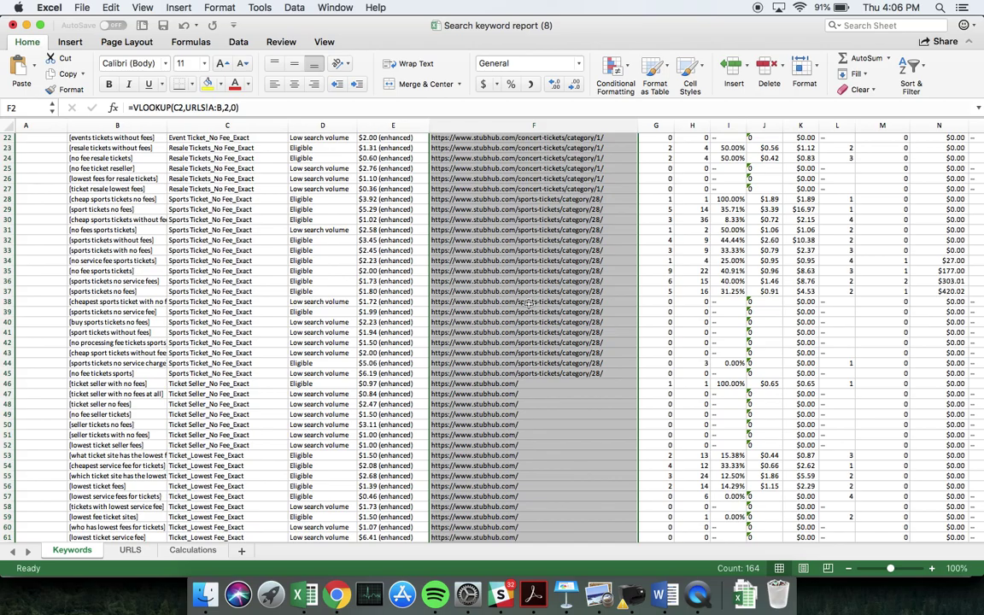
scroll(524, 337, down, 10)
scroll(524, 339, up, 15)
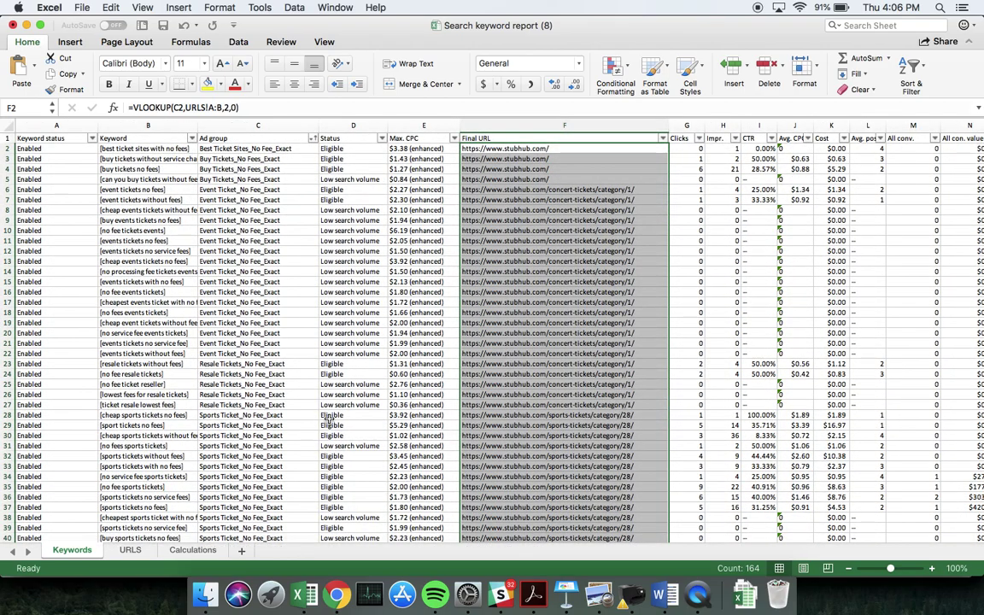
click(346, 415)
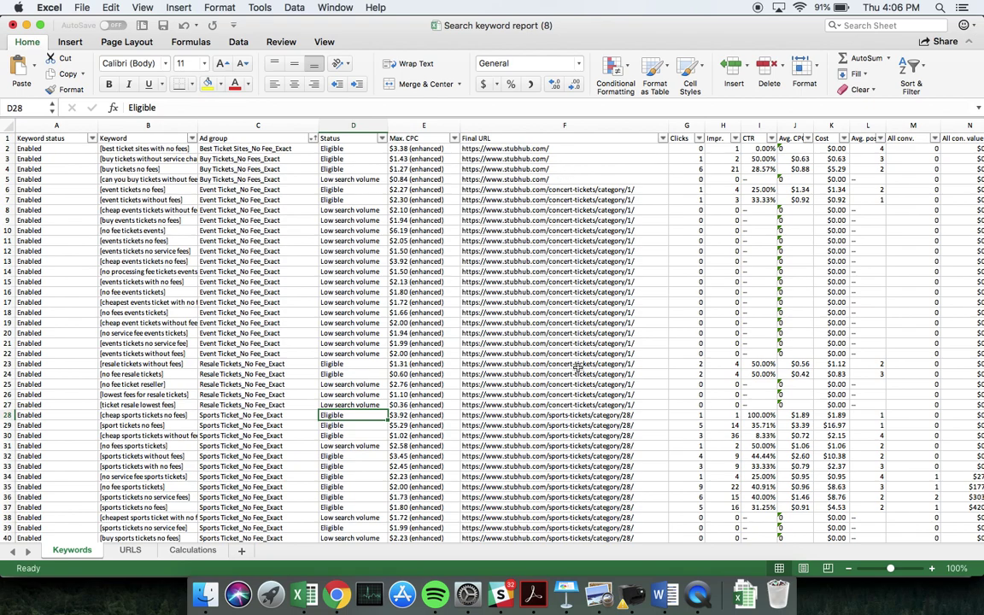